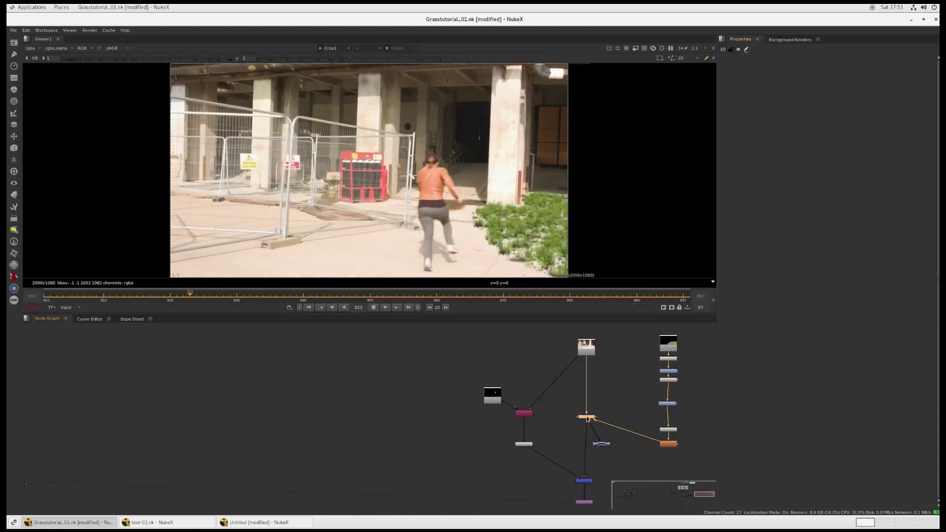
# Toggle the merge node that adds the grass off and on, and review the composite in the maximized viewer
pyautogui.click(586, 417)
pyautogui.press('d')
pyautogui.press('d')
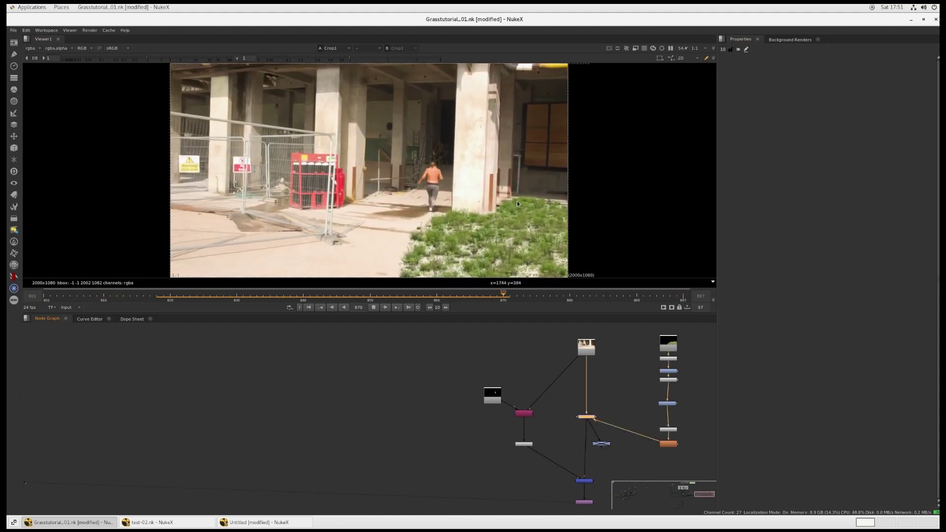
pyautogui.press('space')
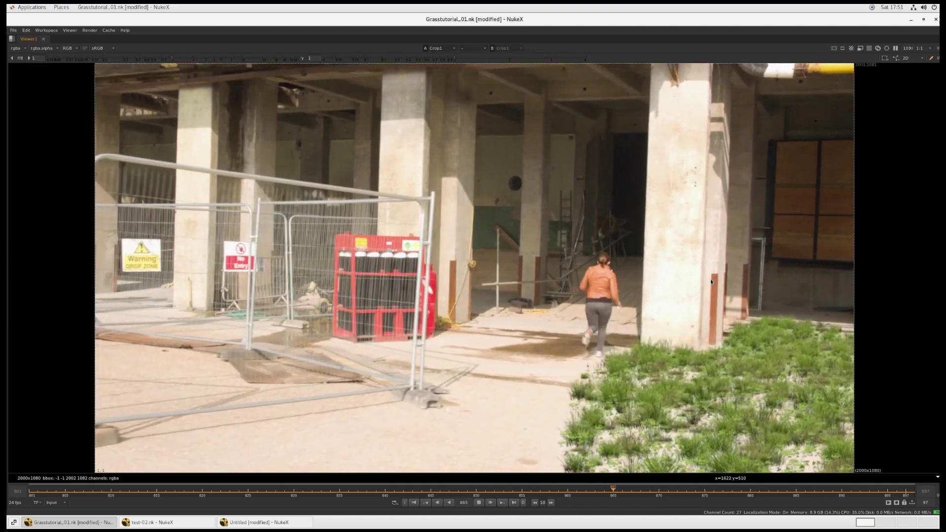
pyautogui.press('space')
# Find the 3D Assets backdrop in the node graph and open the Camera2 node's properties
pyautogui.moveTo(564, 444); pyautogui.dragTo(824, 467, button='middle')
pyautogui.scroll(-5, 363, 425)
pyautogui.moveTo(417, 430); pyautogui.dragTo(602, 514, button='middle')
pyautogui.moveTo(430, 369); pyautogui.dragTo(428, 403, button='middle')
pyautogui.scroll(6, 427, 403)
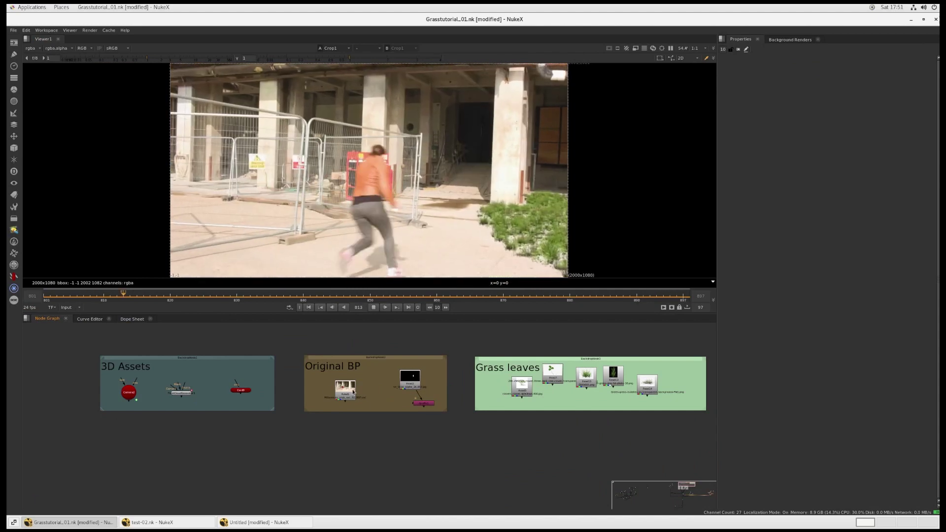
pyautogui.scroll(3, 353, 390)
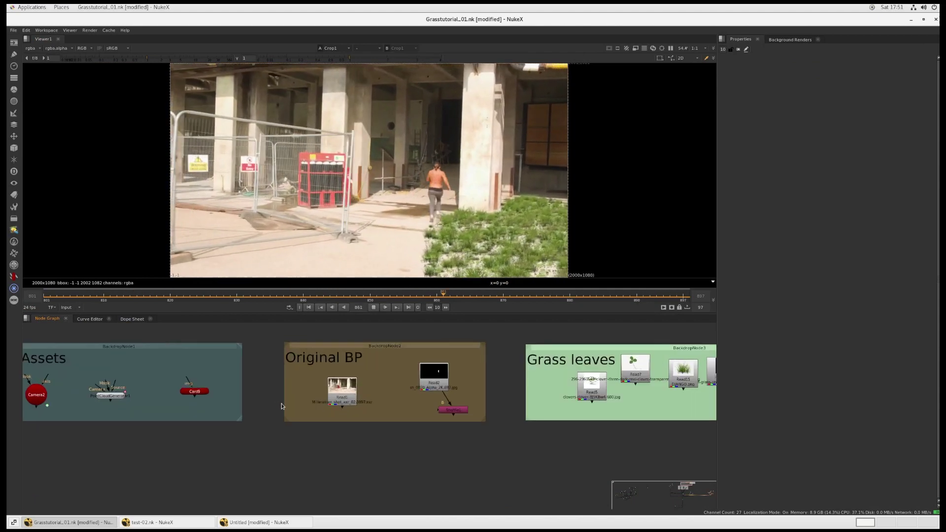
pyautogui.moveTo(285, 405); pyautogui.dragTo(308, 414, button='middle')
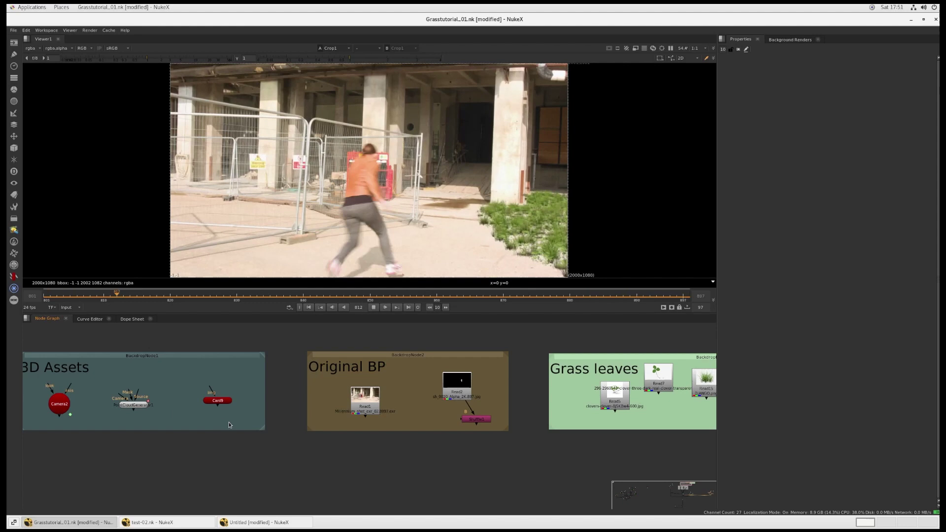
pyautogui.doubleClick(59, 409)
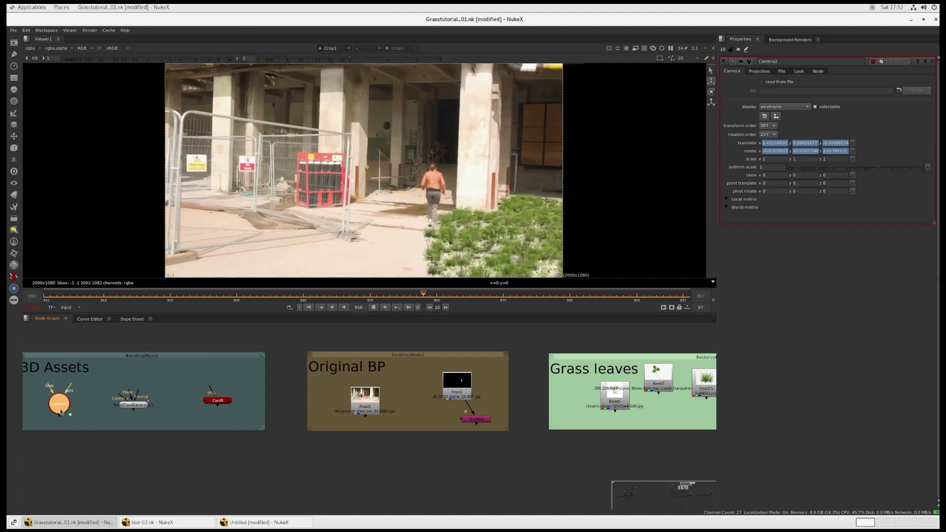
# View the point cloud generator in 3D and open Card9's properties to inspect the ground card against the points
pyautogui.click(139, 408)
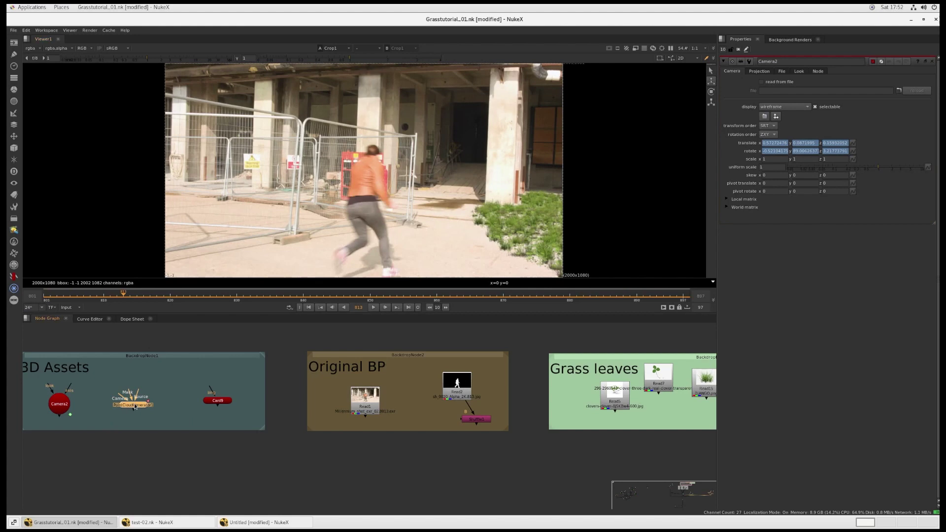
pyautogui.press('1')
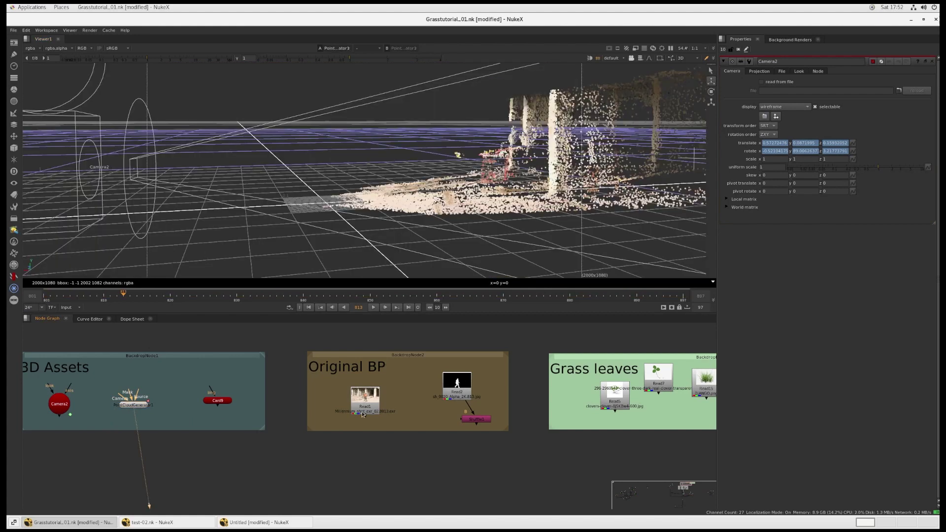
pyautogui.doubleClick(220, 403)
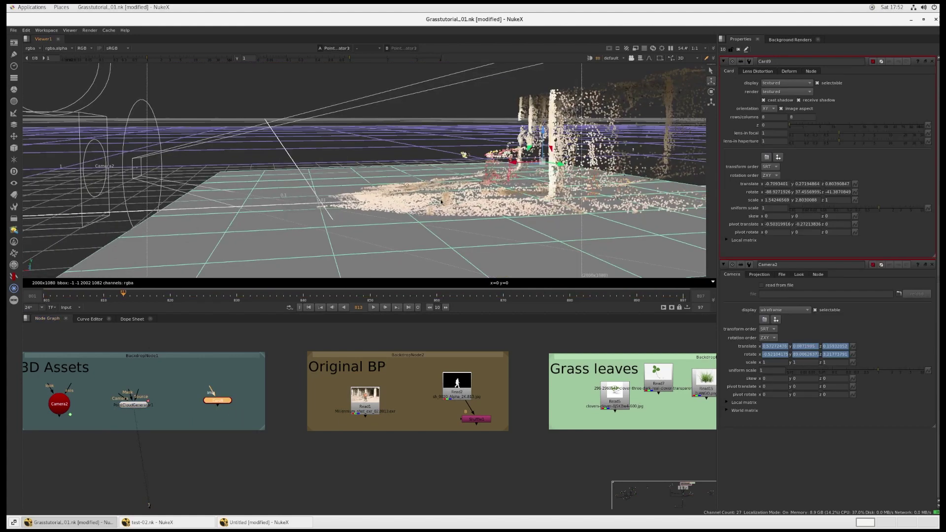
pyautogui.keyDown('ctrl'); pyautogui.moveTo(479, 195); pyautogui.dragTo(487, 193); pyautogui.keyUp('ctrl')
# Open the original plate's Read1 properties and look over the source images in the Grass leaves backdrop
pyautogui.doubleClick(379, 401)
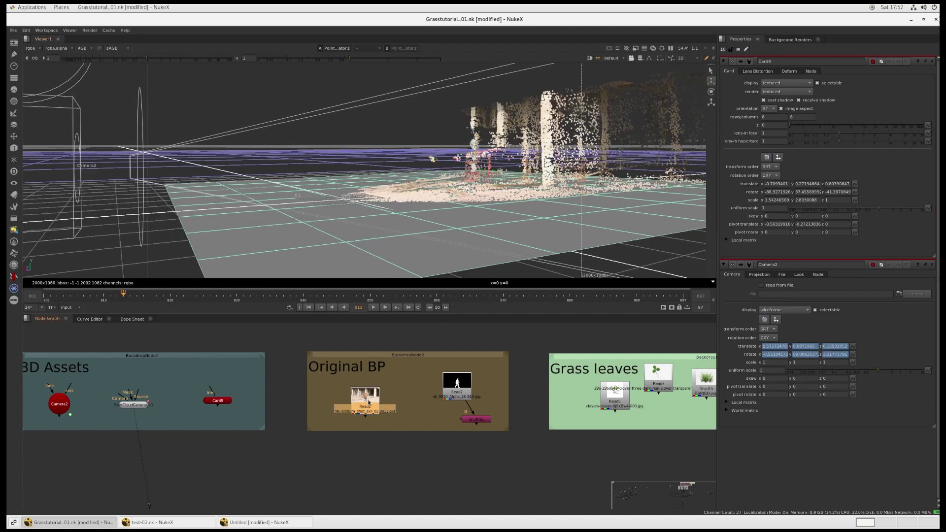
pyautogui.keyDown('ctrl'); pyautogui.moveTo(481, 265); pyautogui.dragTo(461, 247); pyautogui.keyUp('ctrl')
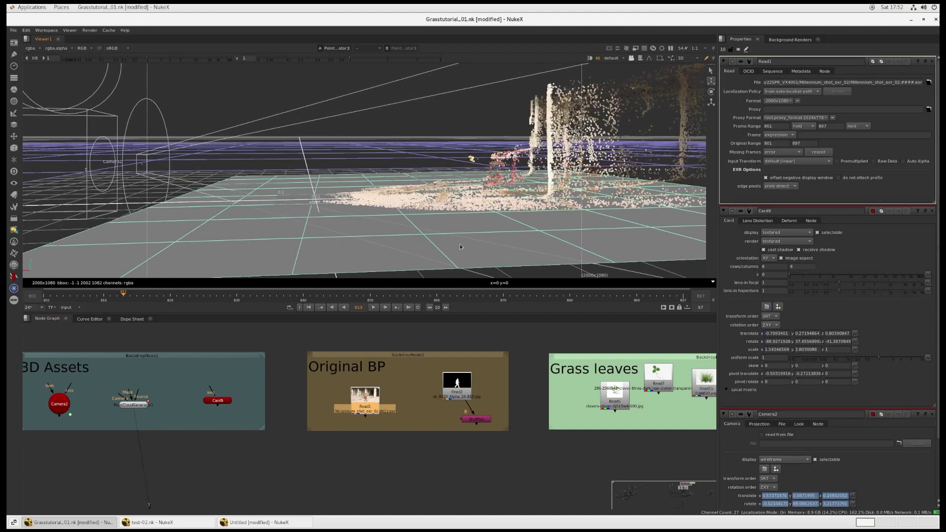
pyautogui.moveTo(493, 387); pyautogui.dragTo(403, 405, button='middle')
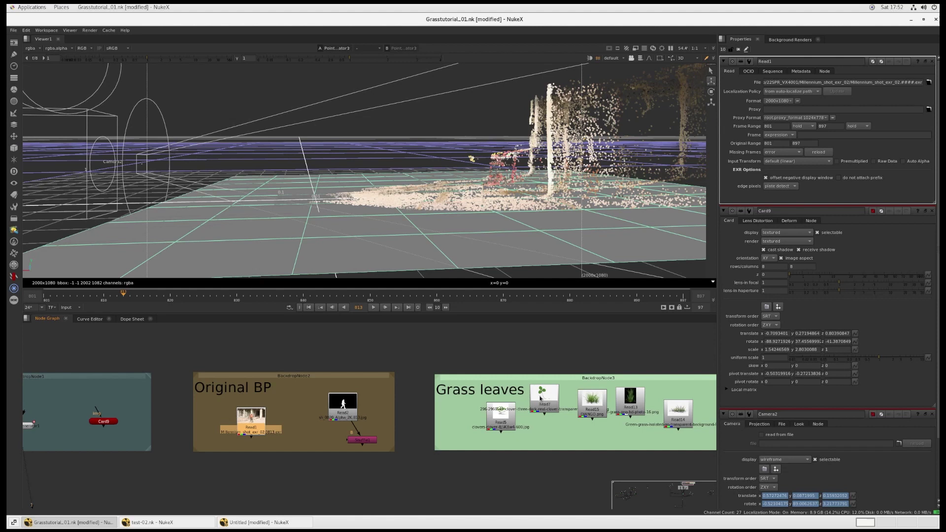
pyautogui.moveTo(541, 398); pyautogui.dragTo(402, 401, button='middle')
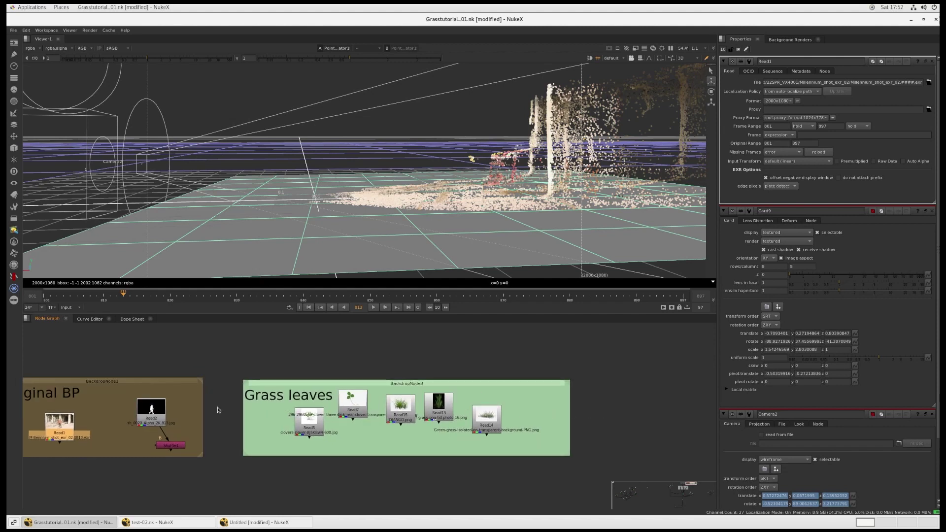
pyautogui.scroll(3, 534, 415)
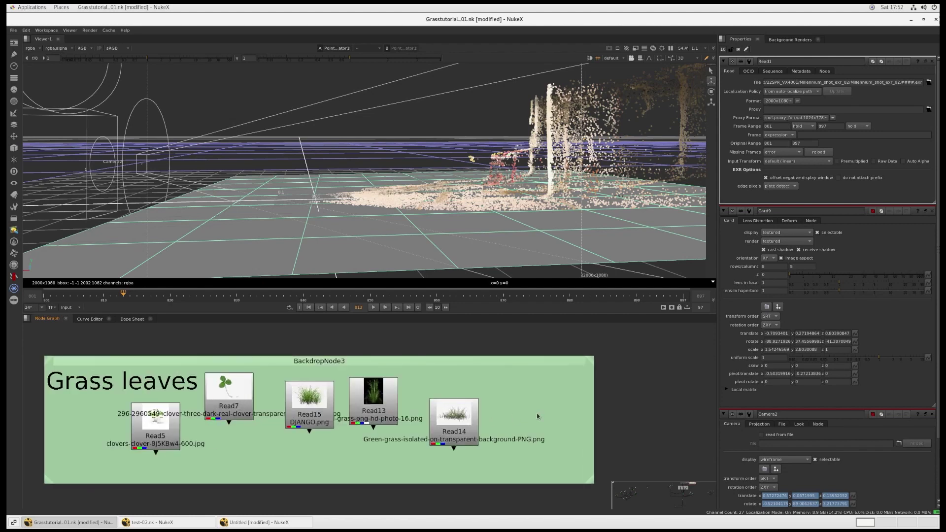
pyautogui.moveTo(537, 416); pyautogui.dragTo(716, 393, button='middle')
pyautogui.moveTo(503, 411); pyautogui.dragTo(457, 430, button='middle')
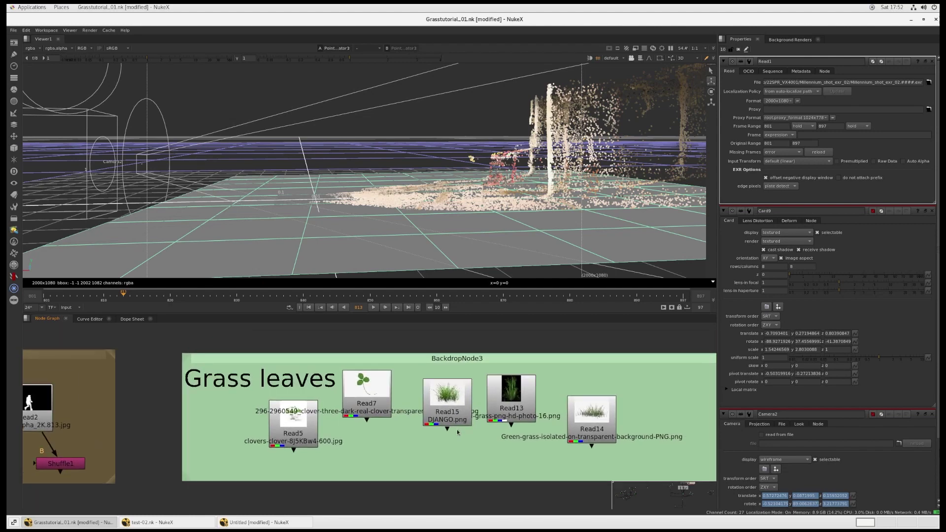
pyautogui.scroll(-10, 456, 427)
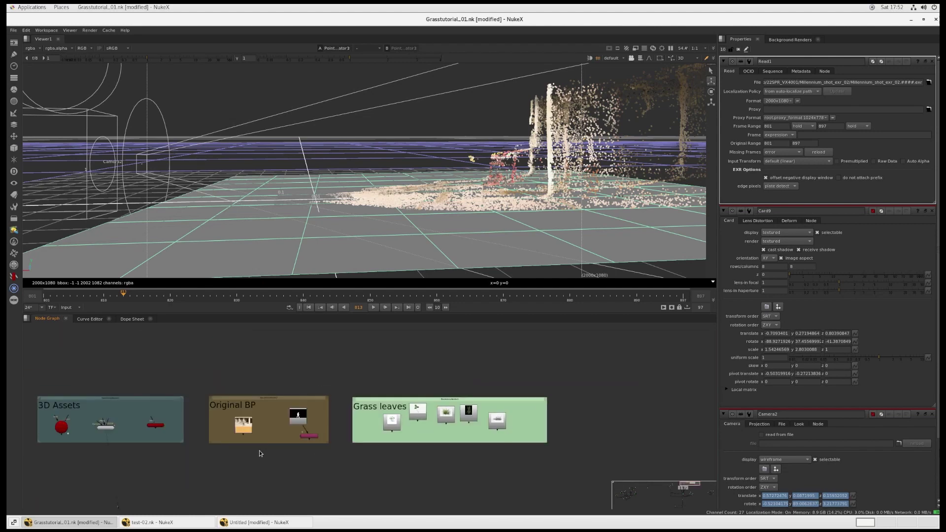
# View the Roto2 node in the Grass mask area and open its properties to show its shape
pyautogui.moveTo(226, 421); pyautogui.dragTo(380, 409, button='middle')
pyautogui.scroll(6, 382, 408)
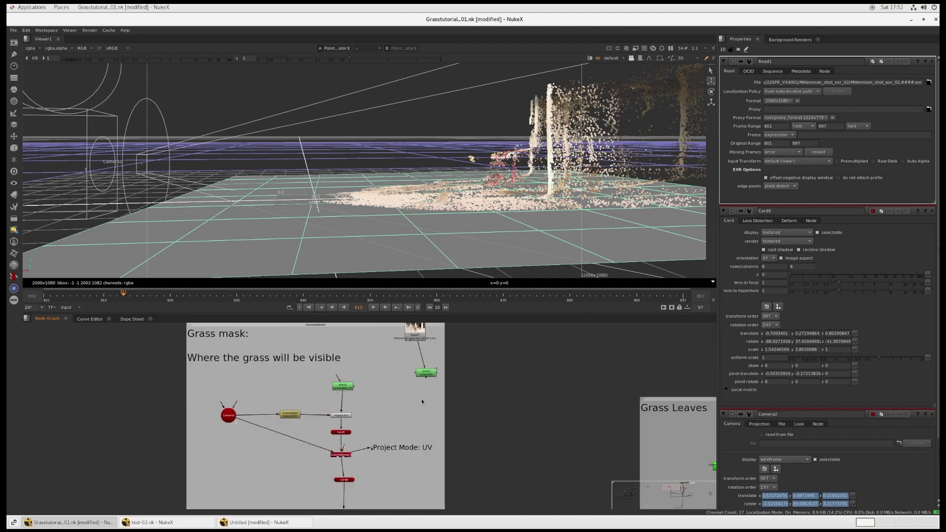
pyautogui.click(430, 370)
pyautogui.press('1')
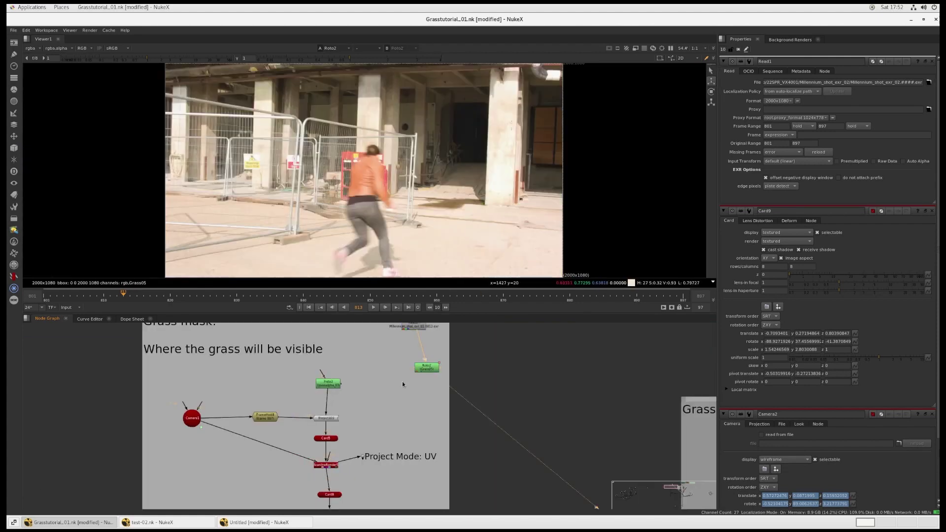
pyautogui.doubleClick(426, 368)
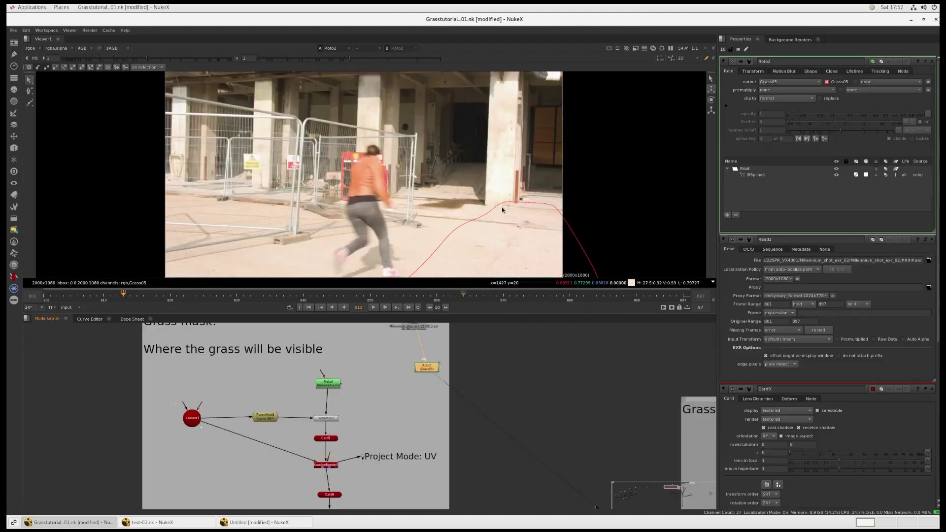
# Compare the roto shape at the first and last frames of the shot, ending on the last frame
pyautogui.click(409, 308)
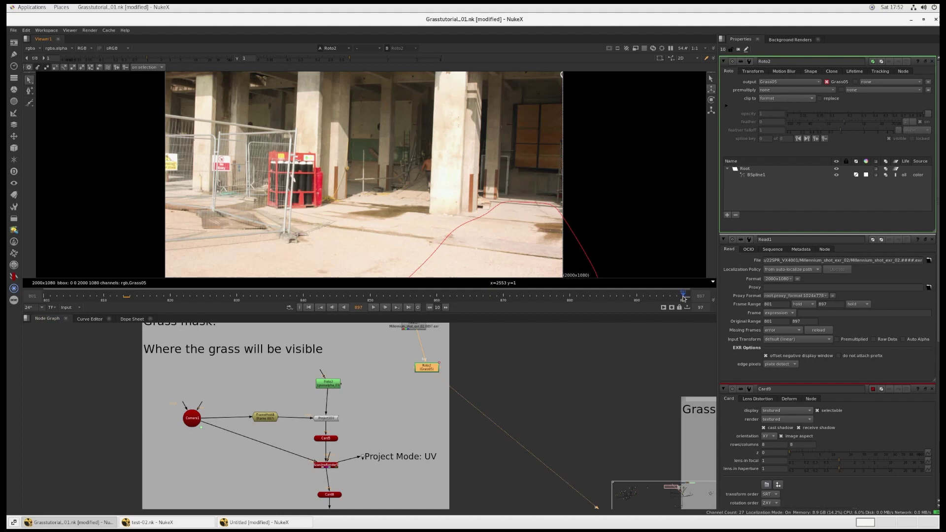
pyautogui.click(309, 307)
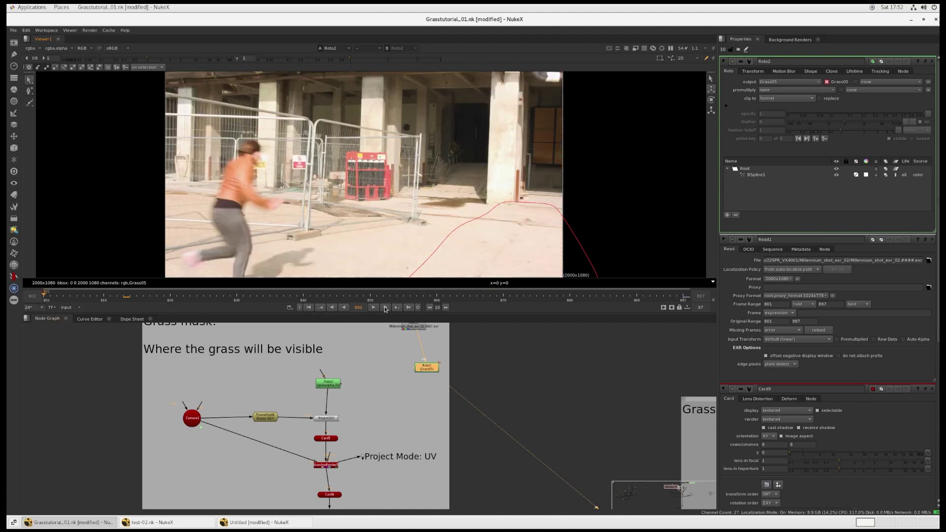
pyautogui.click(408, 307)
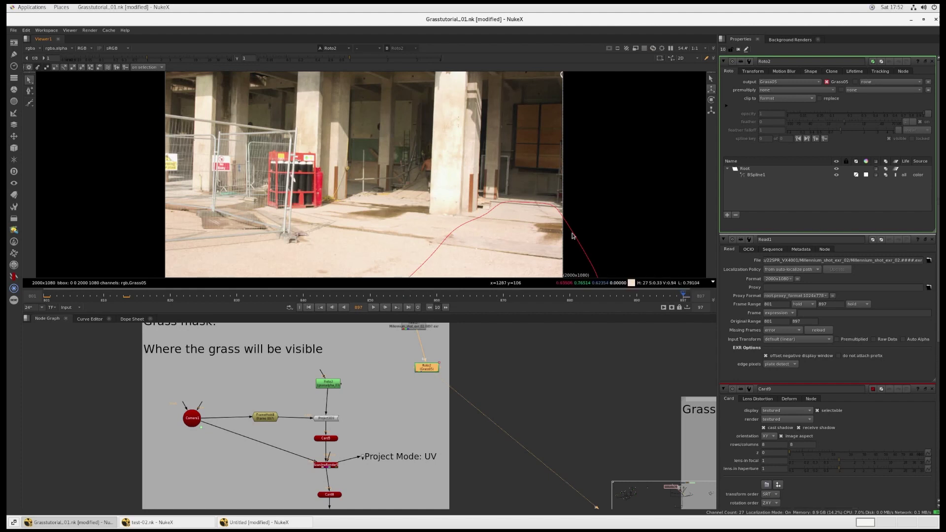
# Create a new layer named grass06 with a matching channel as the output of the Roto2 node
pyautogui.click(791, 82)
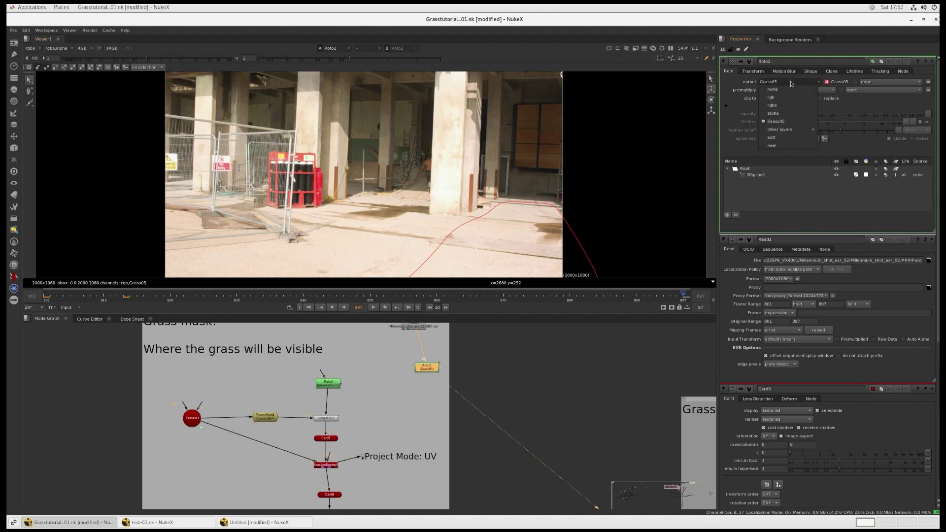
pyautogui.click(772, 146)
pyautogui.click(447, 201)
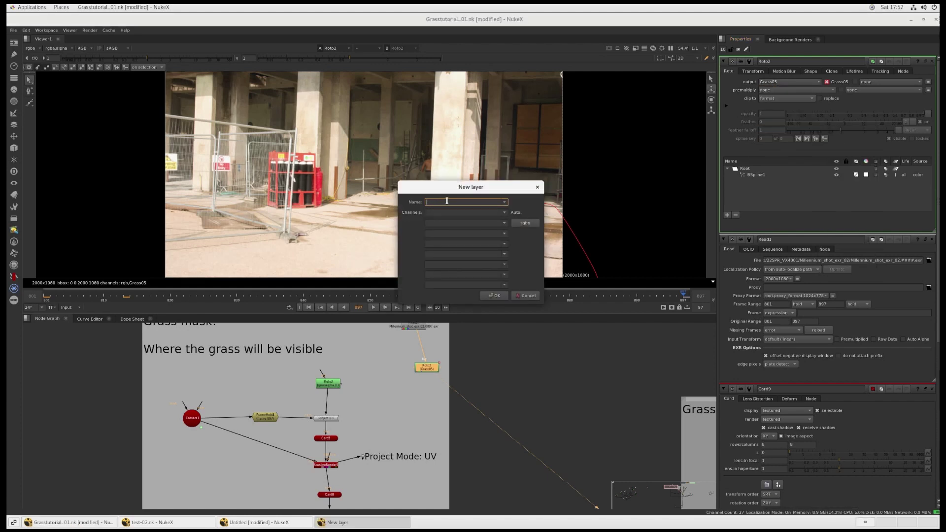
pyautogui.write('grass06')
pyautogui.moveTo(445, 203); pyautogui.dragTo(413, 203)
pyautogui.click(443, 213)
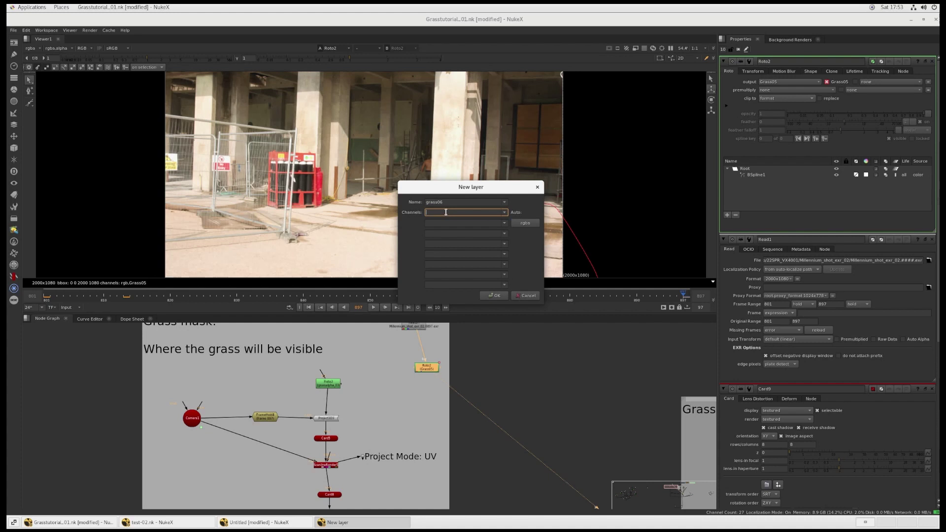
pyautogui.click(502, 299)
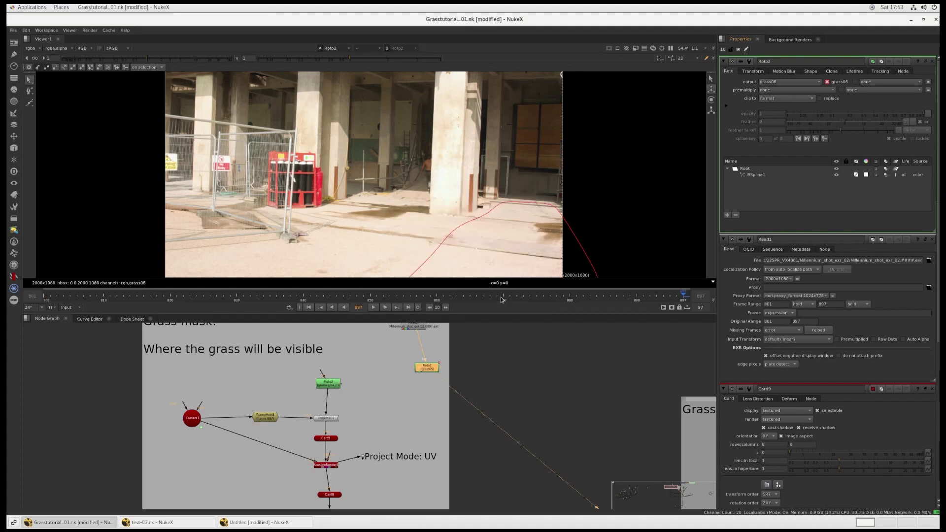
# Examine the Grass mask projection setup and open the ScanlineRender5 properties to check its UV projection mode
pyautogui.moveTo(335, 381); pyautogui.dragTo(379, 358, button='middle')
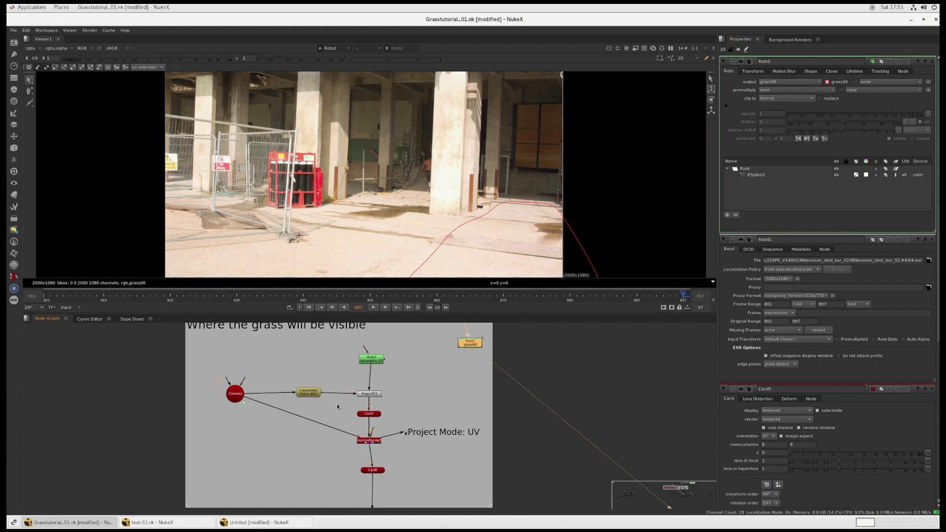
pyautogui.moveTo(338, 406); pyautogui.dragTo(353, 382, button='middle')
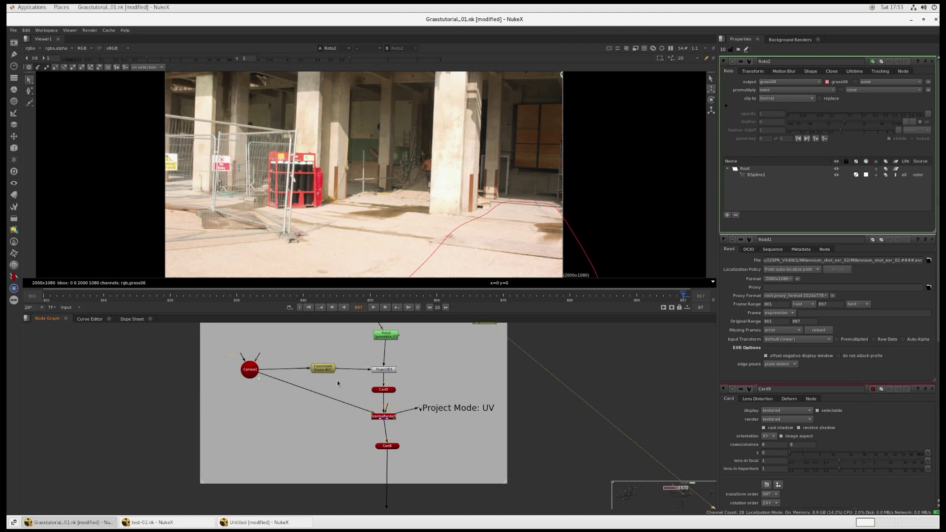
pyautogui.scroll(4, 337, 381)
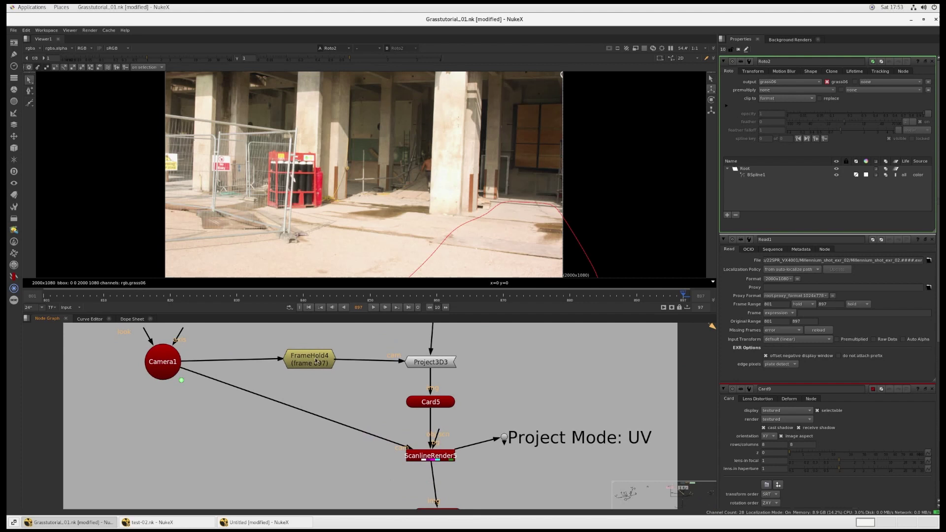
pyautogui.moveTo(315, 366); pyautogui.dragTo(281, 316, button='middle')
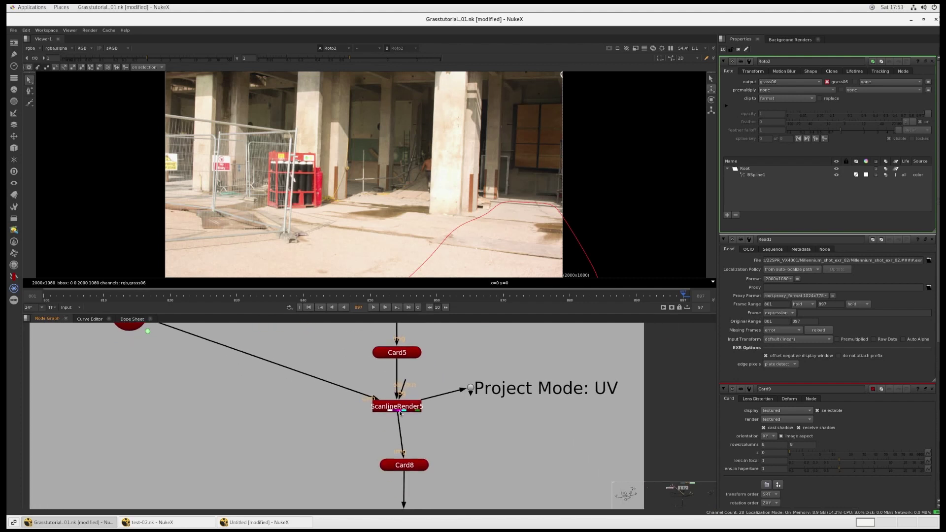
pyautogui.click(400, 413)
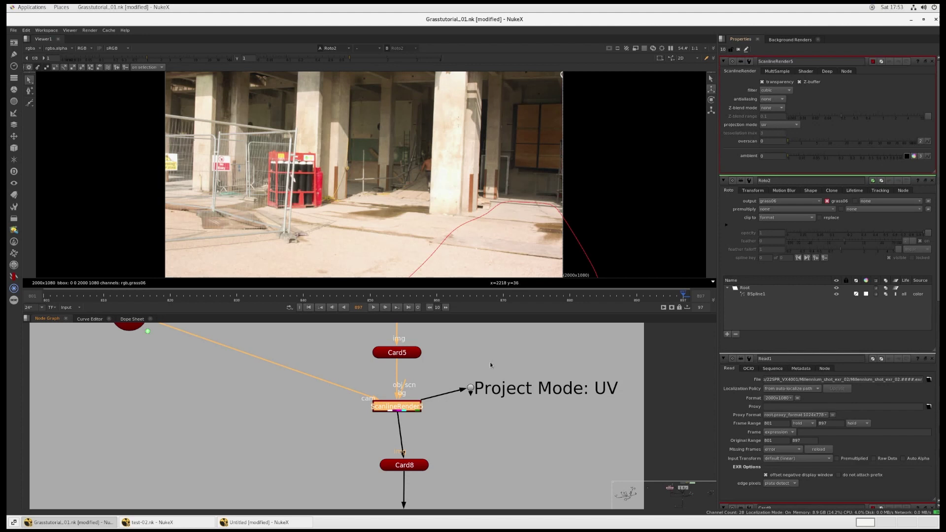
pyautogui.click(398, 352)
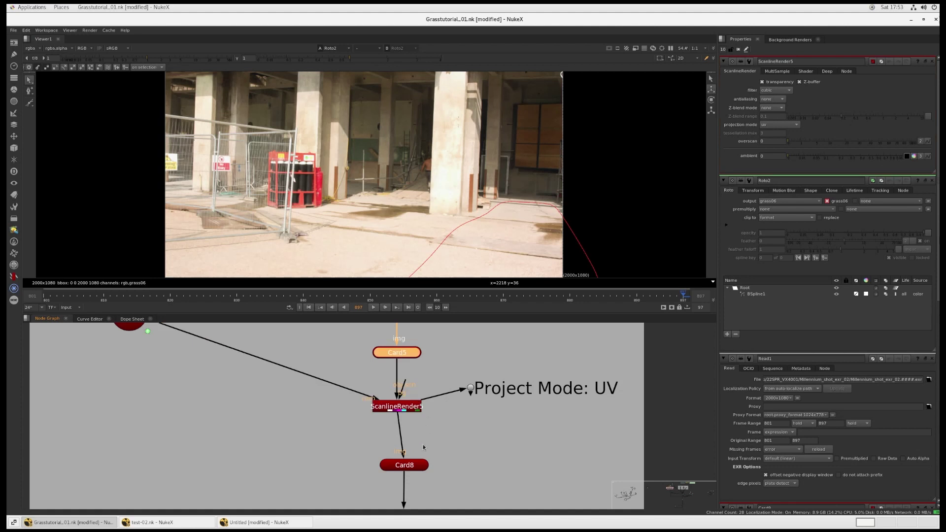
pyautogui.click(467, 482)
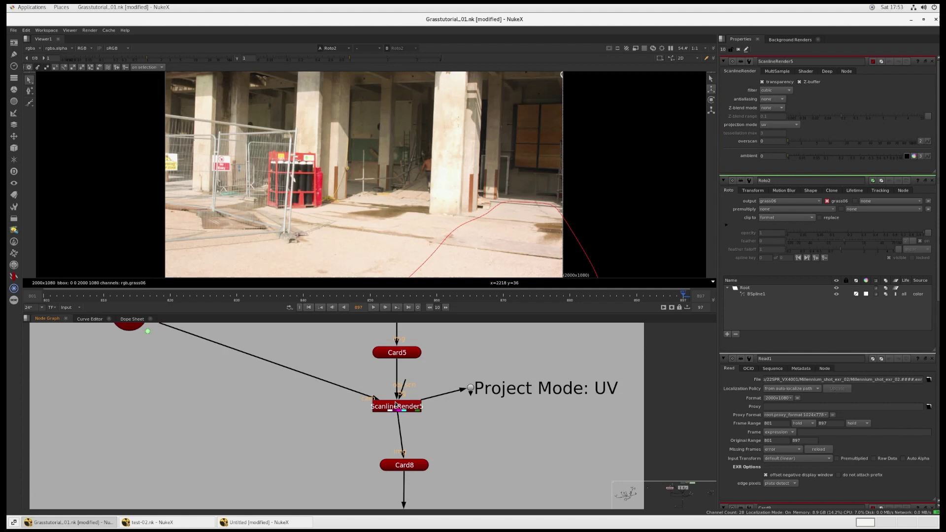
# Trace the connection from Card8 in the Grass mask area to the emit input of ParticleEmitter2
pyautogui.scroll(-1, 376, 493)
pyautogui.moveTo(375, 493); pyautogui.dragTo(320, 410, button='middle')
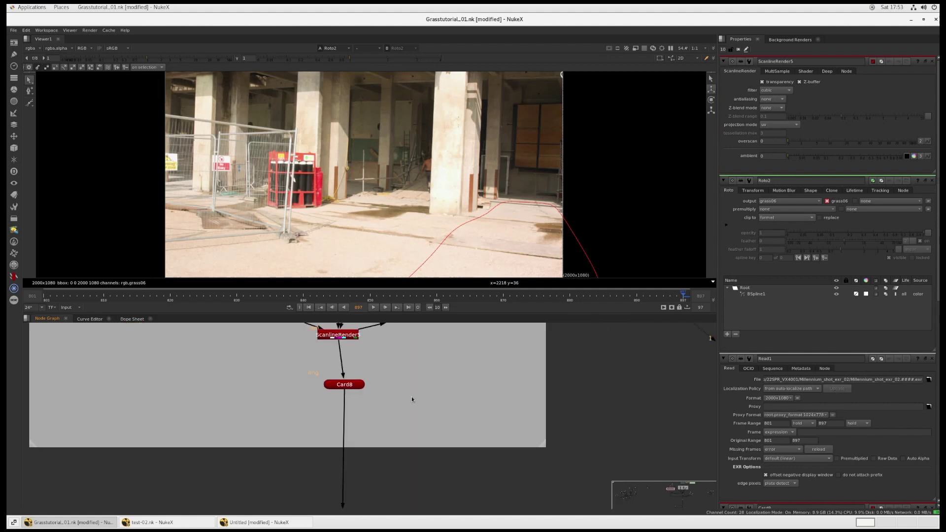
pyautogui.scroll(5, 412, 399)
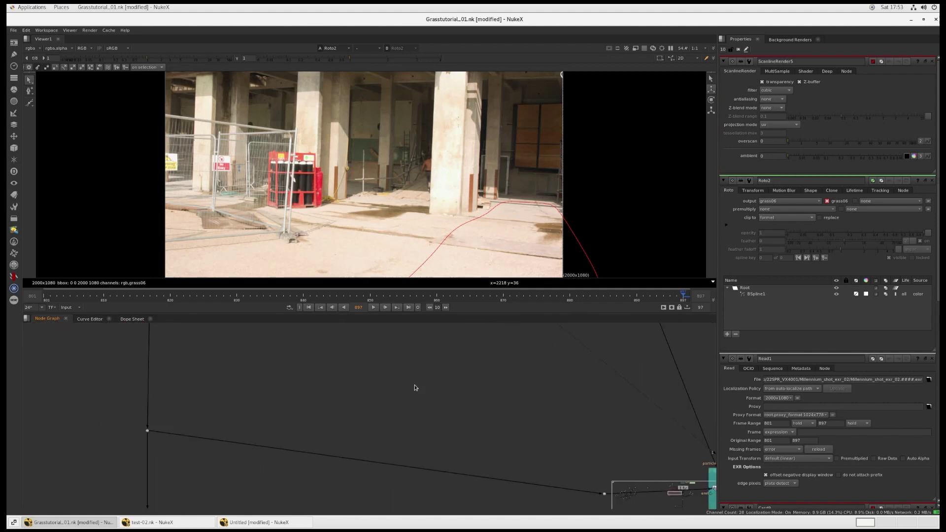
pyautogui.moveTo(640, 477); pyautogui.dragTo(478, 389, button='middle')
pyautogui.scroll(2, 532, 447)
pyautogui.moveTo(595, 372); pyautogui.dragTo(501, 426, button='middle')
pyautogui.scroll(2, 500, 426)
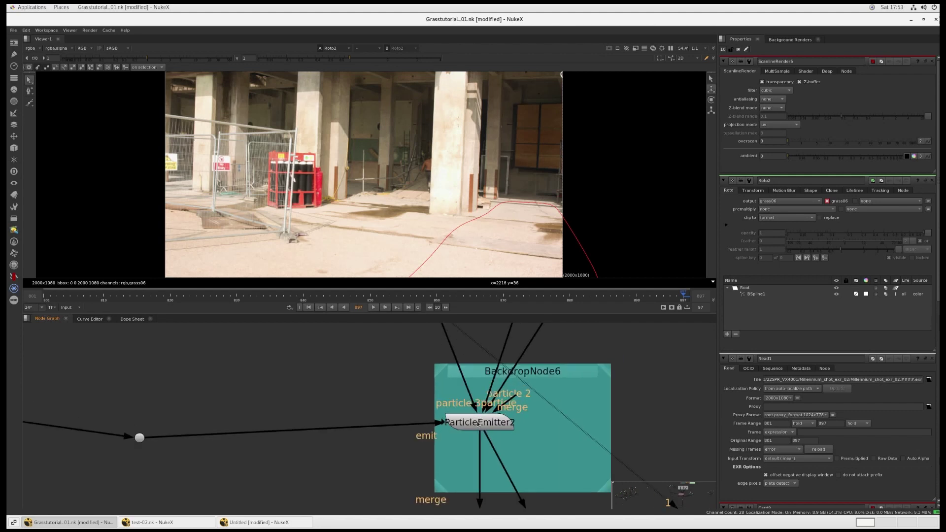
pyautogui.moveTo(437, 421); pyautogui.dragTo(585, 403, button='middle')
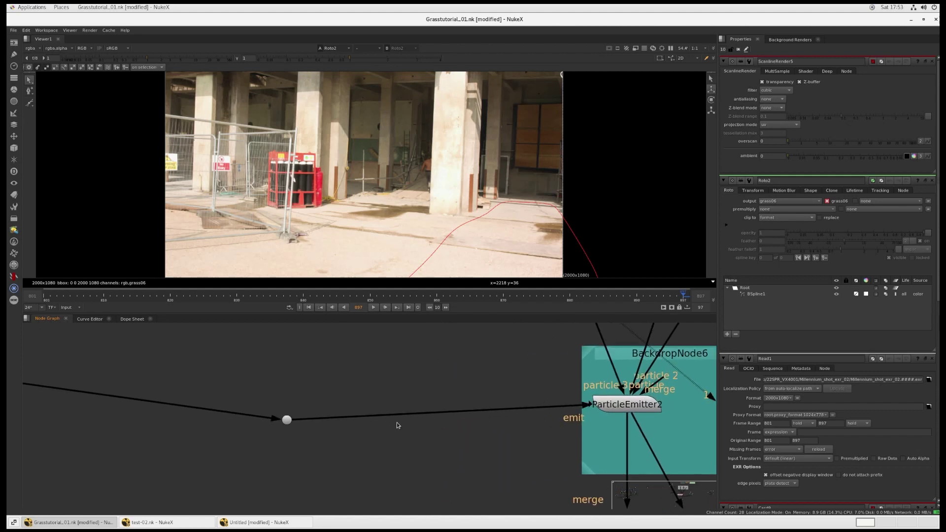
pyautogui.scroll(-5, 388, 427)
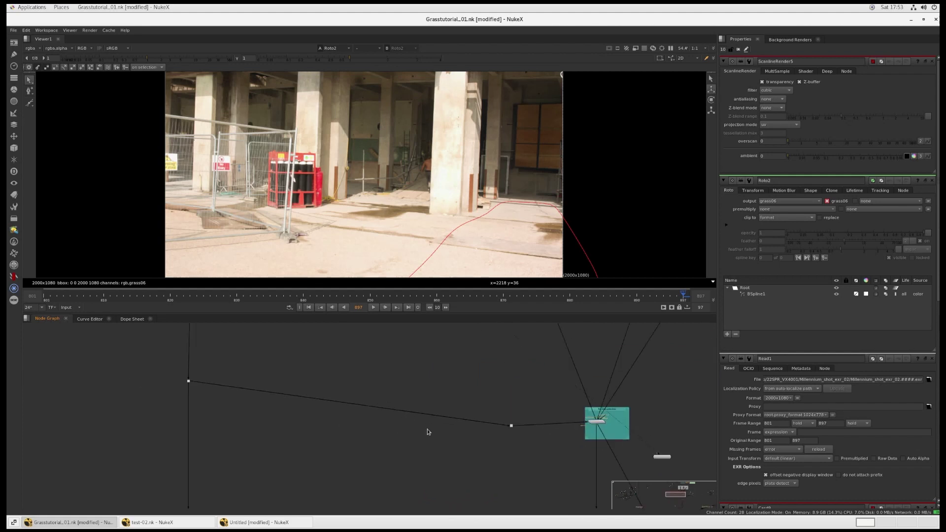
pyautogui.scroll(8, 376, 384)
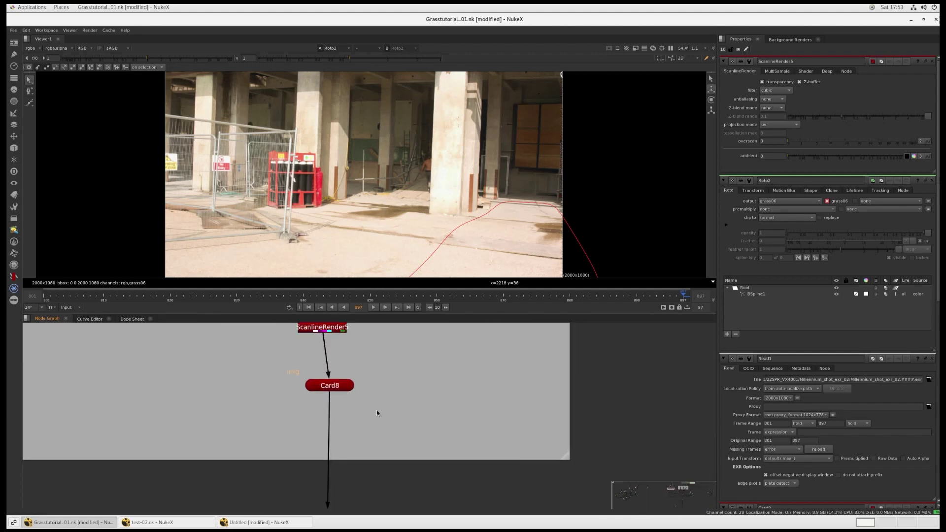
pyautogui.scroll(-5, 377, 410)
pyautogui.scroll(-4, 484, 420)
pyautogui.moveTo(483, 420); pyautogui.dragTo(279, 368, button='middle')
pyautogui.scroll(4, 531, 446)
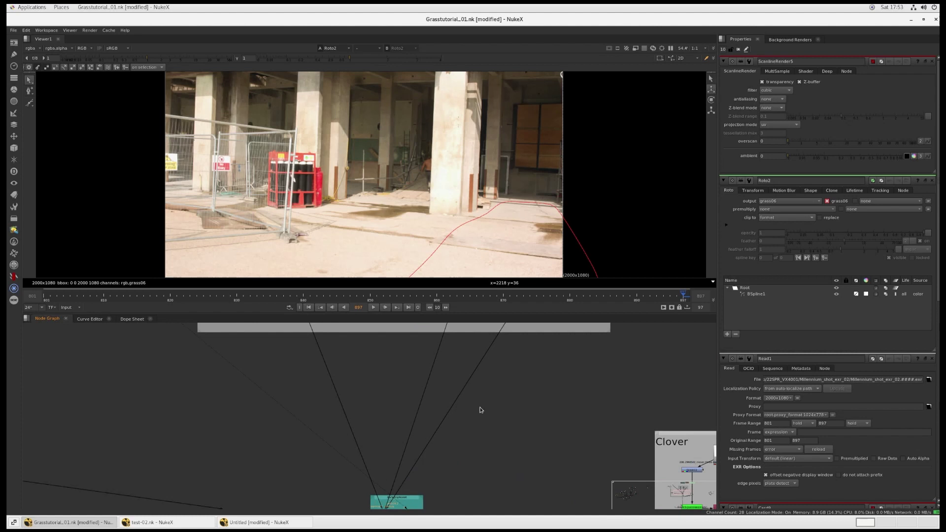
pyautogui.moveTo(481, 410); pyautogui.dragTo(573, 340, button='middle')
pyautogui.scroll(5, 458, 434)
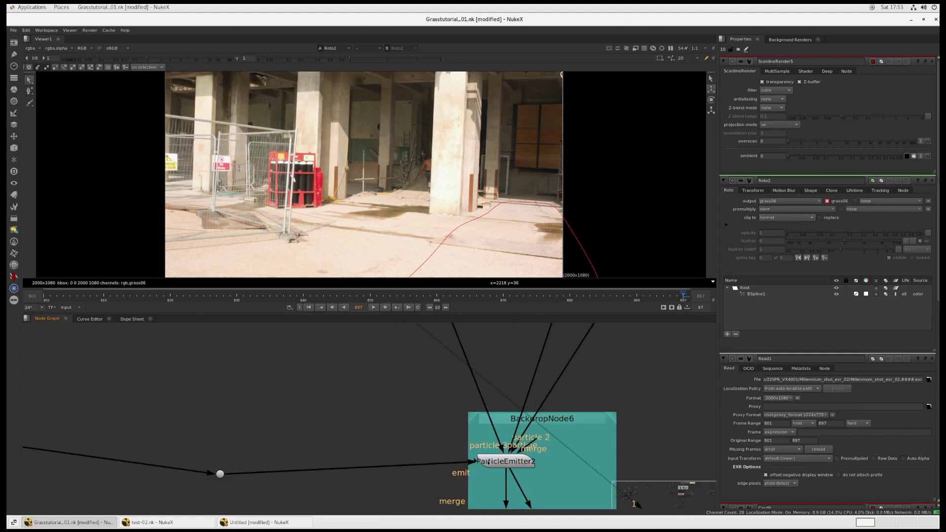
# Show the connections attached to ParticleEmitter2 by nudging the node and putting it back, and open its properties
pyautogui.moveTo(488, 462); pyautogui.dragTo(370, 363)
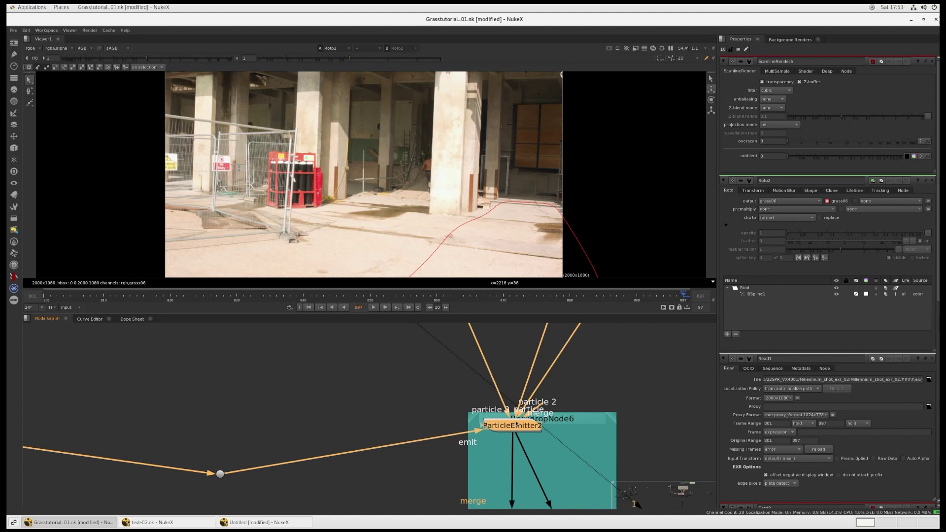
pyautogui.moveTo(515, 426); pyautogui.dragTo(527, 467)
pyautogui.moveTo(494, 362); pyautogui.dragTo(485, 459, button='middle')
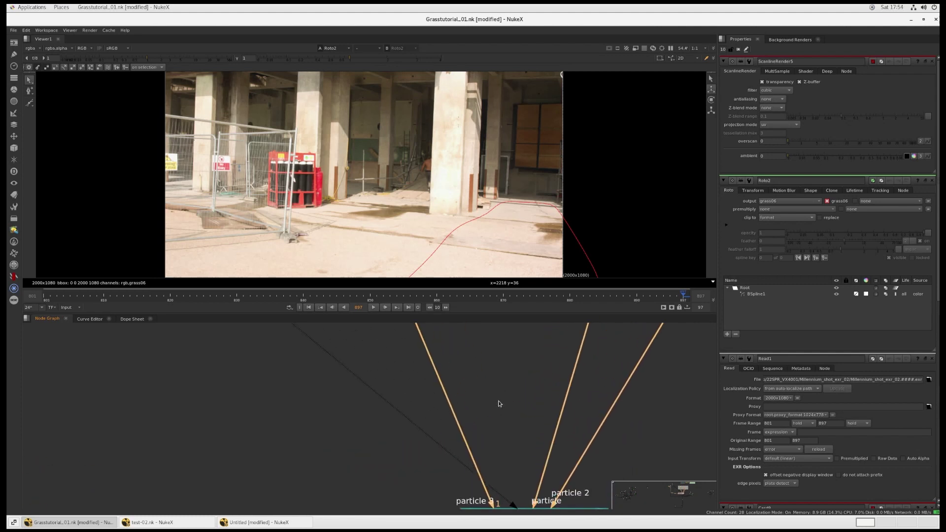
pyautogui.scroll(-3, 501, 404)
pyautogui.moveTo(515, 382); pyautogui.dragTo(482, 508, button='middle')
pyautogui.moveTo(487, 345); pyautogui.dragTo(467, 343, button='middle')
pyautogui.scroll(-3, 470, 413)
pyautogui.moveTo(481, 482); pyautogui.dragTo(477, 371, button='middle')
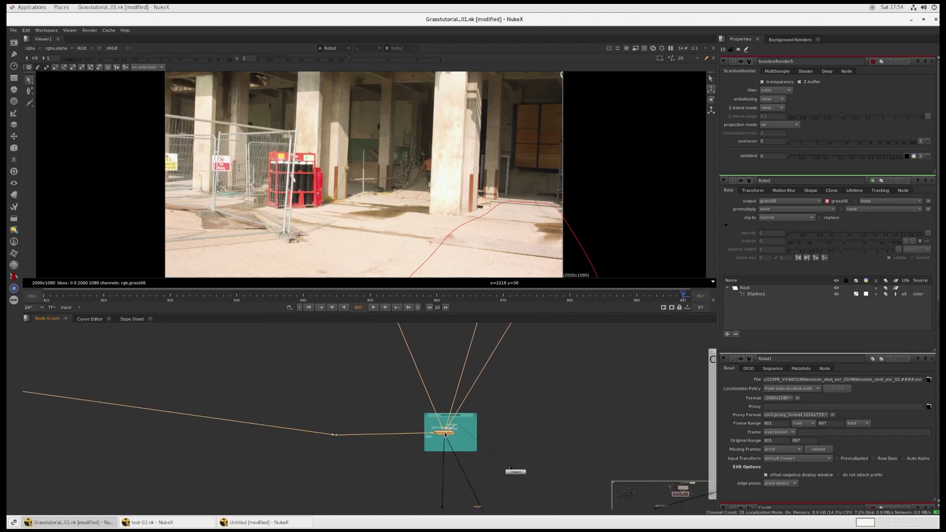
pyautogui.doubleClick(445, 434)
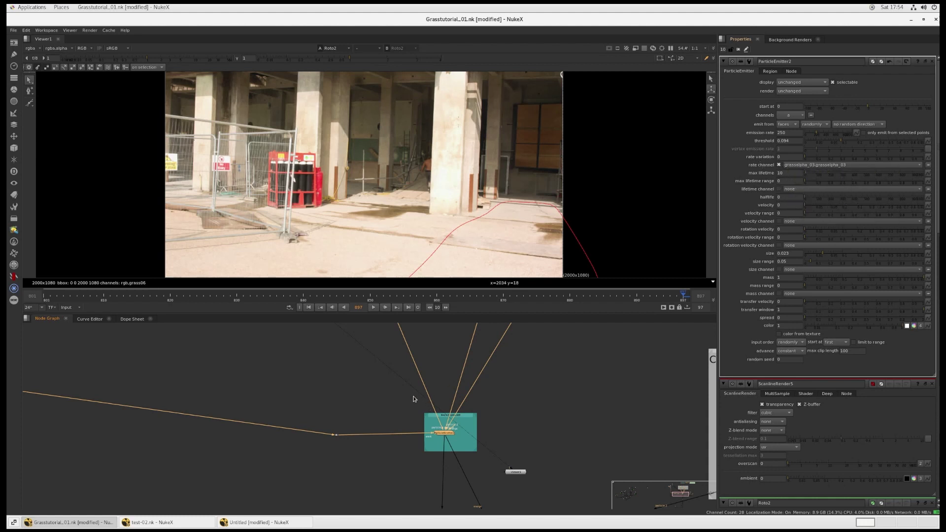
# Return to the Roto2 node in the Grass mask area and open its properties to check the output layer
pyautogui.scroll(-3, 413, 398)
pyautogui.moveTo(415, 403); pyautogui.dragTo(568, 473, button='middle')
pyautogui.scroll(-1, 402, 439)
pyautogui.moveTo(399, 357); pyautogui.dragTo(412, 445, button='middle')
pyautogui.scroll(6, 405, 414)
pyautogui.doubleClick(397, 403)
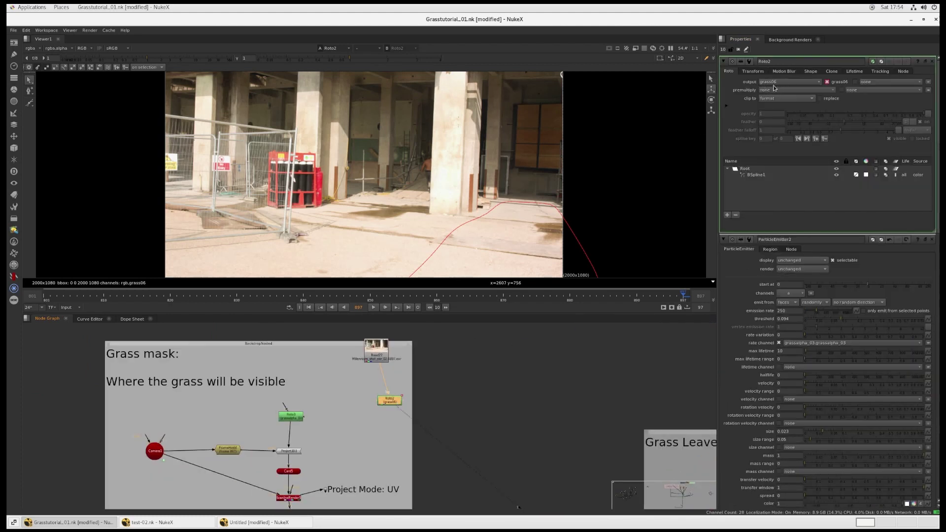
# Reopen the ParticleEmitter2 properties to examine its rate channel, emission, lifetime and size settings
pyautogui.scroll(-2, 509, 369)
pyautogui.scroll(6, 548, 398)
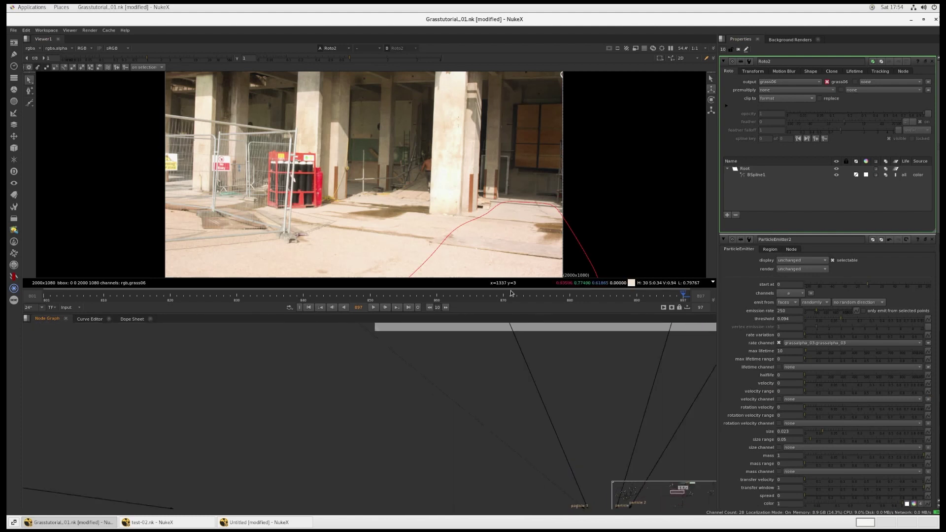
pyautogui.scroll(-3, 552, 458)
pyautogui.doubleClick(552, 472)
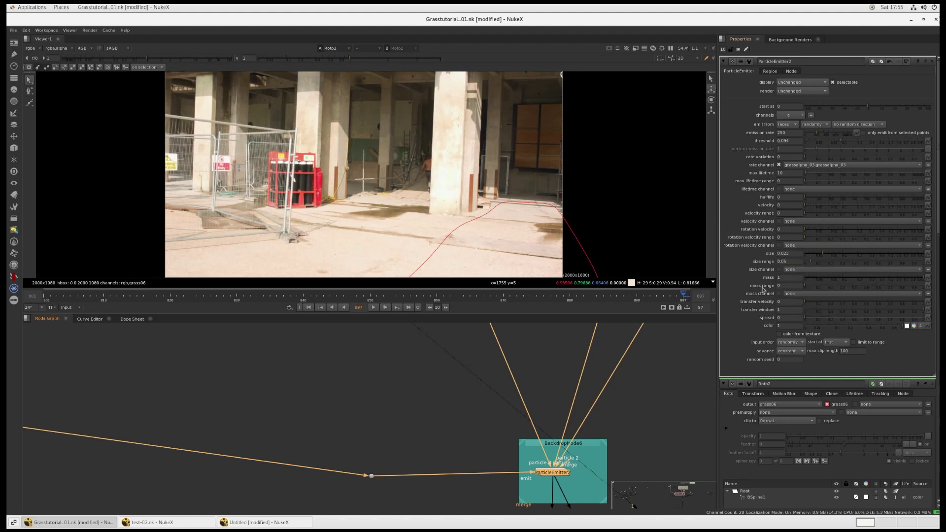
# Trace ParticleEmitter2's particle inputs up to the Grass Leaves images and back down to the emitter
pyautogui.moveTo(607, 364); pyautogui.dragTo(598, 490, button='middle')
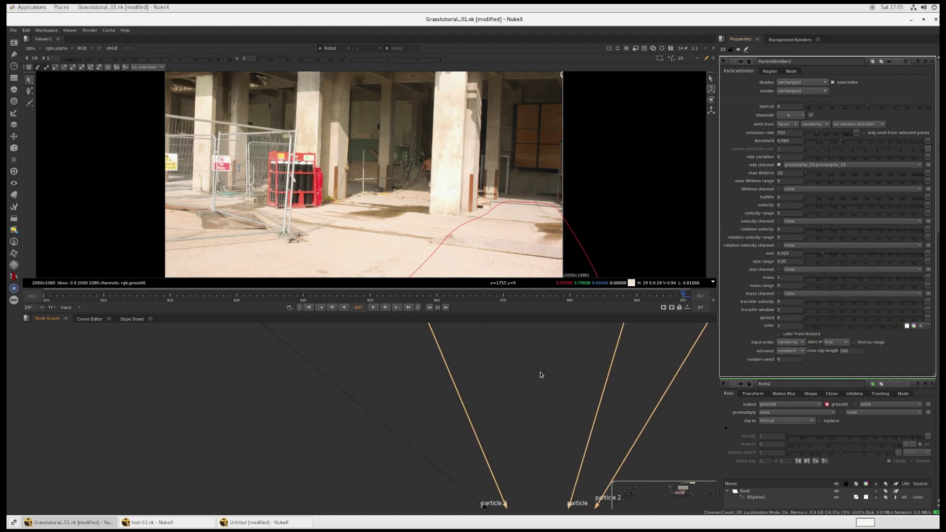
pyautogui.moveTo(541, 373); pyautogui.dragTo(551, 430, button='middle')
pyautogui.scroll(1, 498, 368)
pyautogui.moveTo(472, 373); pyautogui.dragTo(487, 417, button='middle')
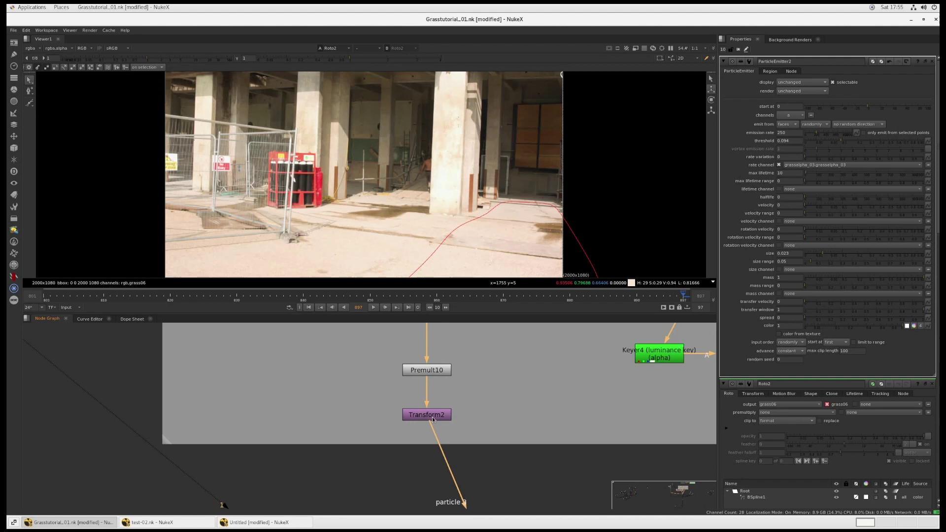
pyautogui.scroll(-2, 474, 390)
pyautogui.moveTo(505, 356); pyautogui.dragTo(508, 441, button='middle')
pyautogui.moveTo(472, 359); pyautogui.dragTo(469, 427, button='middle')
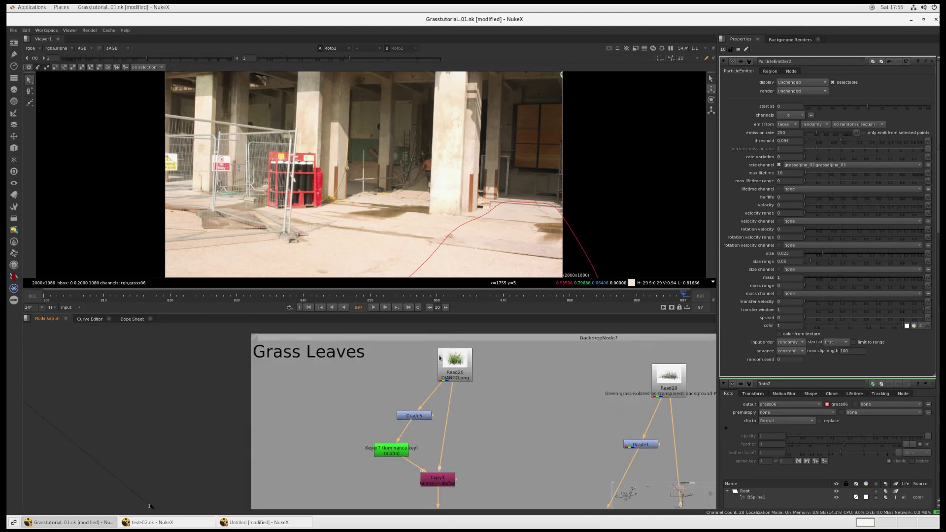
pyautogui.moveTo(533, 433); pyautogui.dragTo(552, 364, button='middle')
pyautogui.scroll(-3, 558, 427)
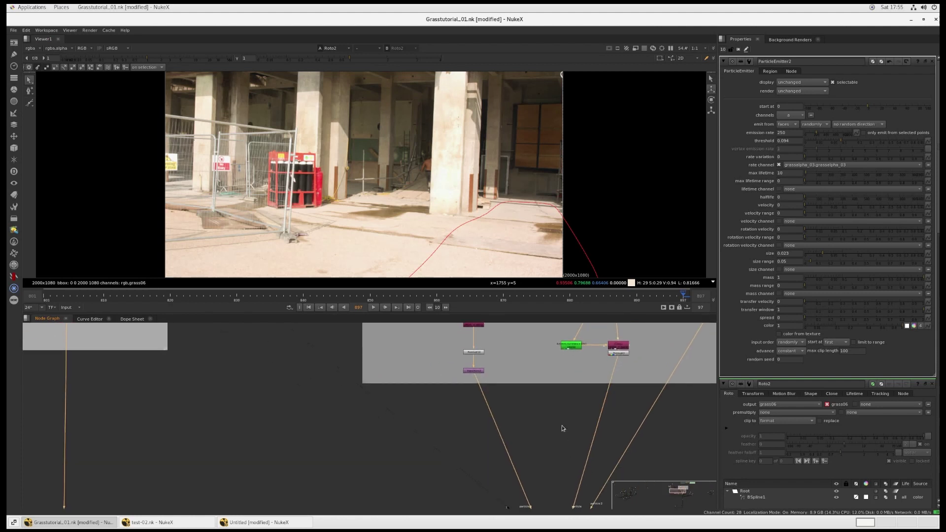
pyautogui.moveTo(564, 443); pyautogui.dragTo(561, 310, button='middle')
pyautogui.moveTo(560, 416); pyautogui.dragTo(552, 398, button='middle')
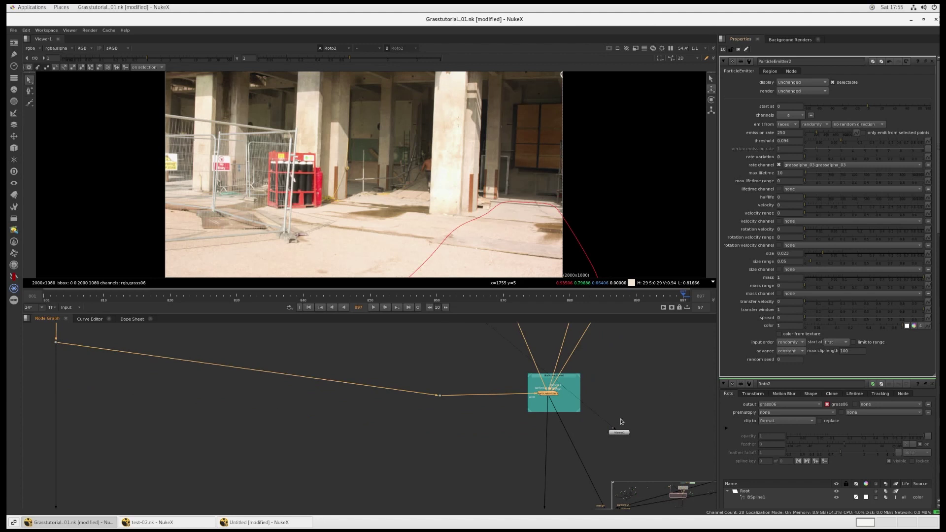
# Open the EditGeo2 properties below the emitter and check its vertical move handle on the geometry in the 3D view
pyautogui.moveTo(622, 422); pyautogui.dragTo(638, 334, button='middle')
pyautogui.moveTo(633, 445); pyautogui.dragTo(636, 340, button='middle')
pyautogui.moveTo(623, 429); pyautogui.dragTo(618, 376, button='middle')
pyautogui.scroll(3, 589, 380)
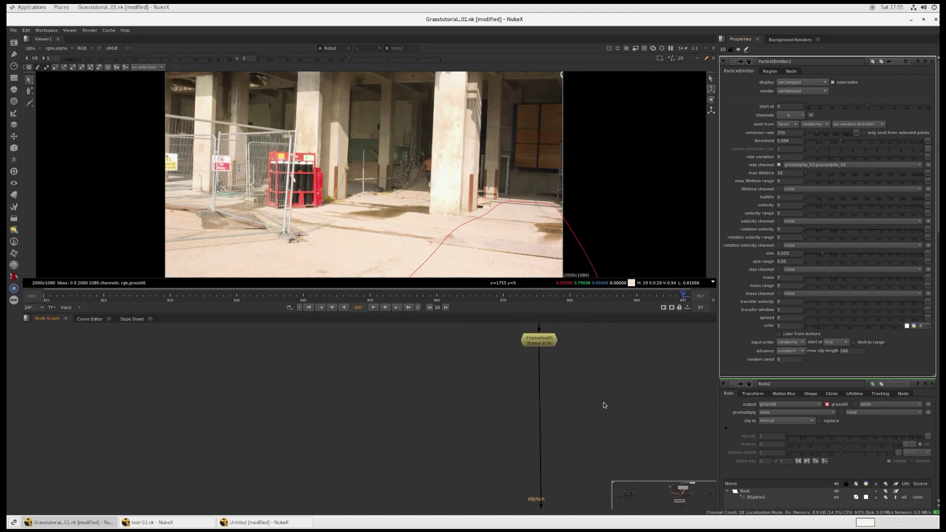
pyautogui.moveTo(562, 327); pyautogui.dragTo(575, 411, button='middle')
pyautogui.scroll(2, 575, 411)
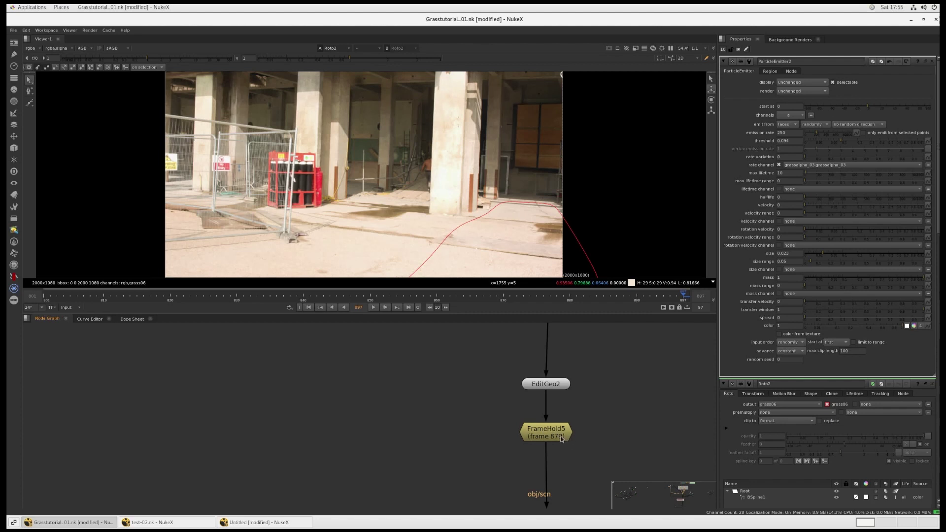
pyautogui.doubleClick(553, 390)
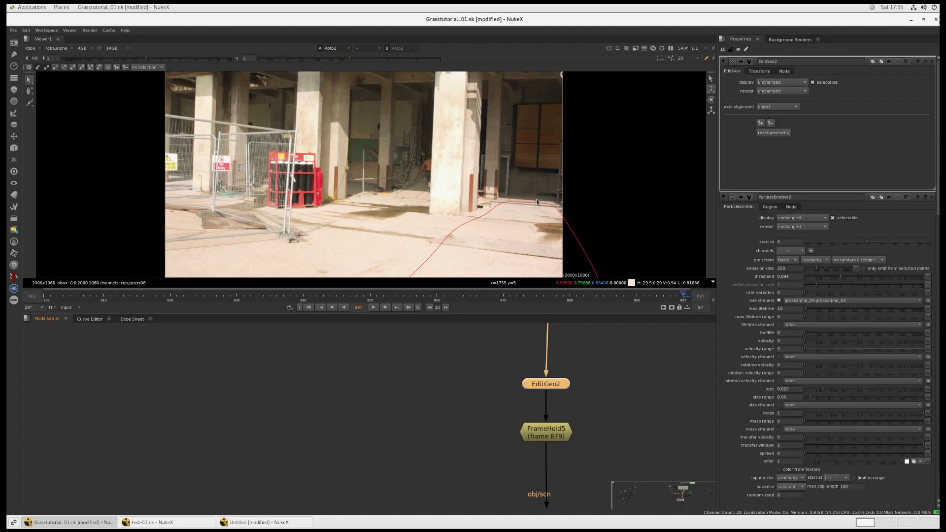
pyautogui.press('Tab')
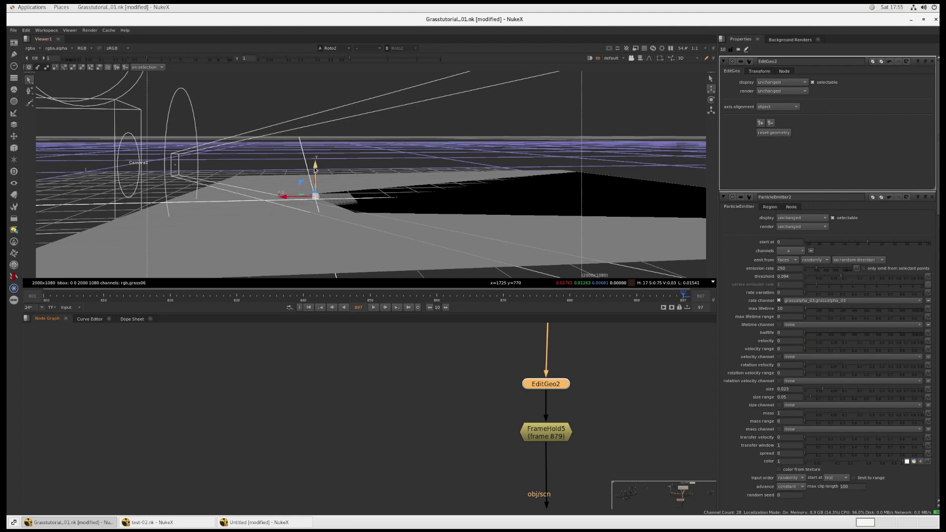
pyautogui.keyDown('ctrl'); pyautogui.moveTo(315, 170); pyautogui.dragTo(315, 169); pyautogui.keyUp('ctrl')
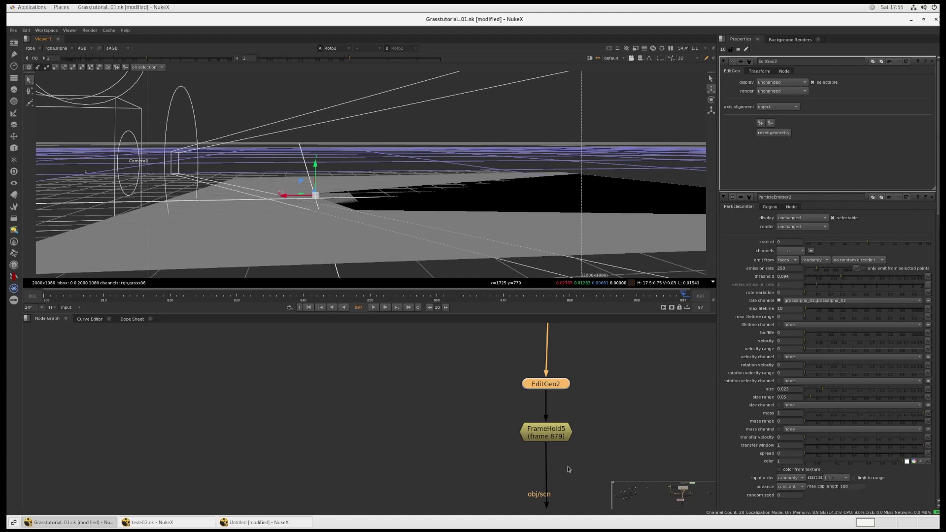
# Examine the render branch from ScanlineRender6 and Camera6 through Unpremult1, Grade6 and Premult12 to Merge3 over the plate
pyautogui.moveTo(568, 466); pyautogui.dragTo(582, 352, button='middle')
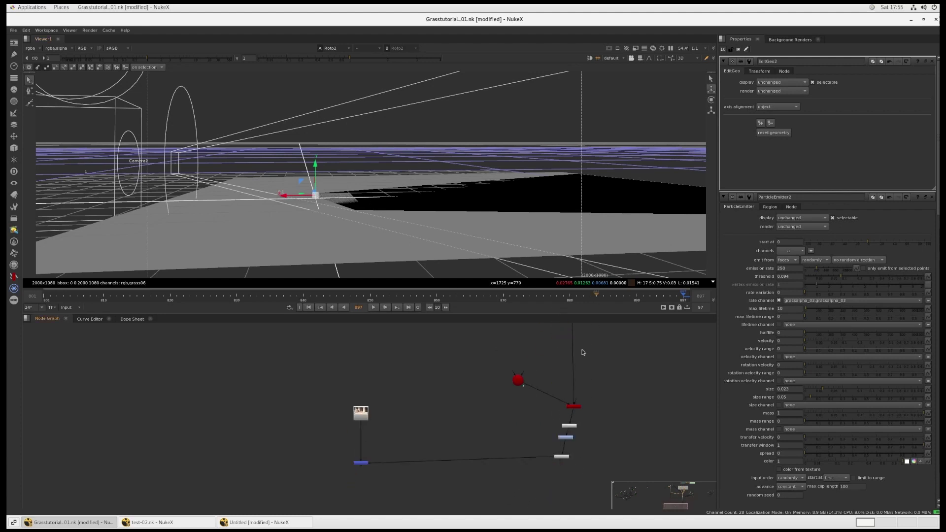
pyautogui.press('space')
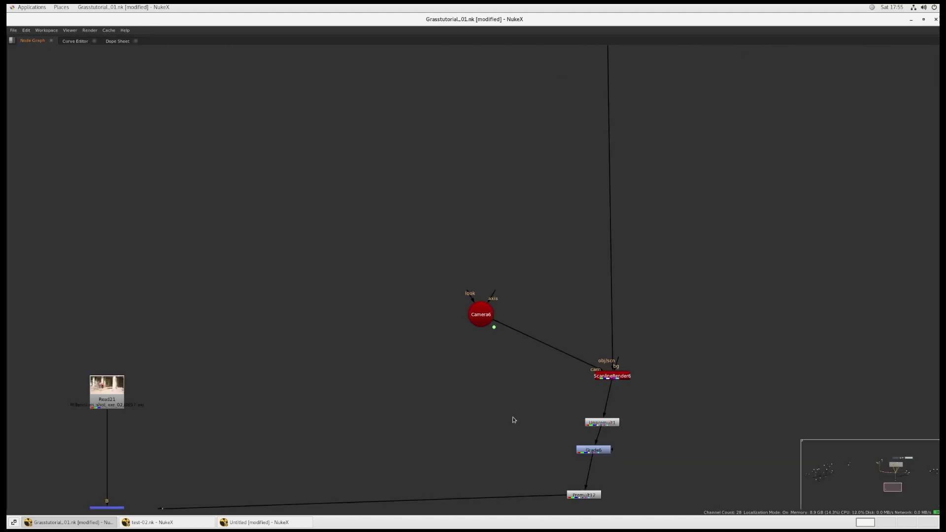
pyautogui.moveTo(514, 420); pyautogui.dragTo(652, 344, button='middle')
pyautogui.scroll(2, 653, 344)
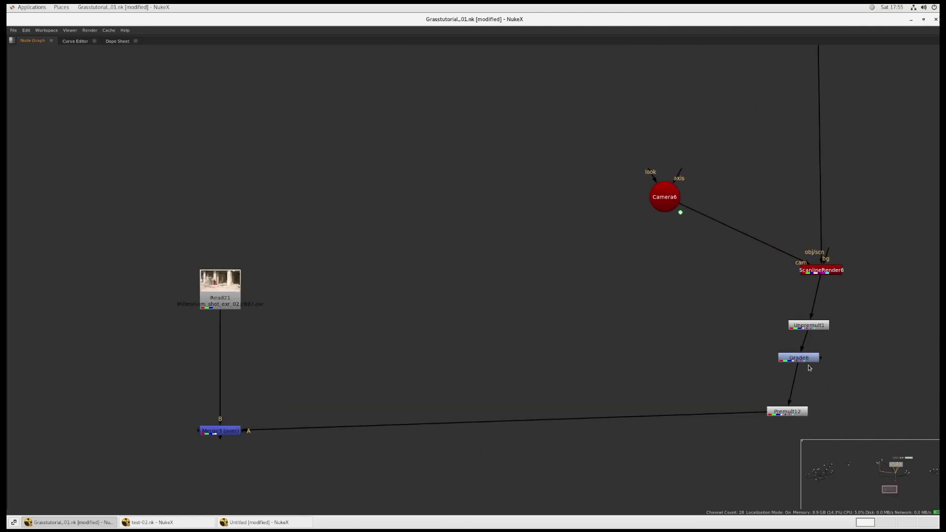
pyautogui.moveTo(387, 396); pyautogui.dragTo(505, 357, button='middle')
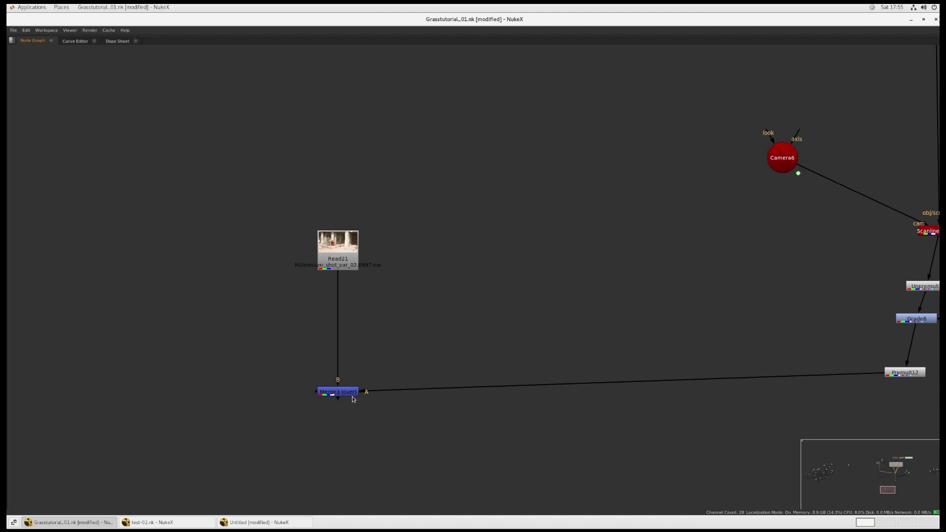
# View the Merge3 result and play part of the shot to check the rendered grass
pyautogui.click(346, 392)
pyautogui.press('1')
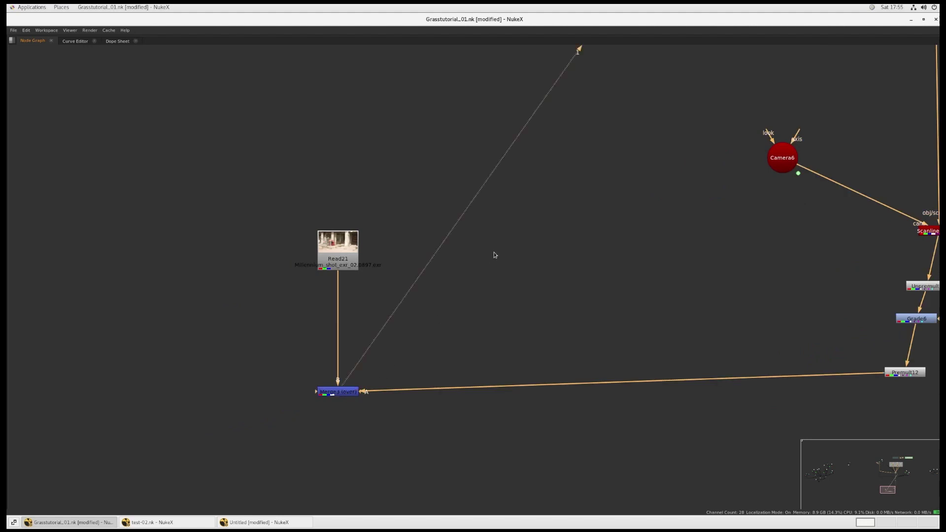
pyautogui.press('space')
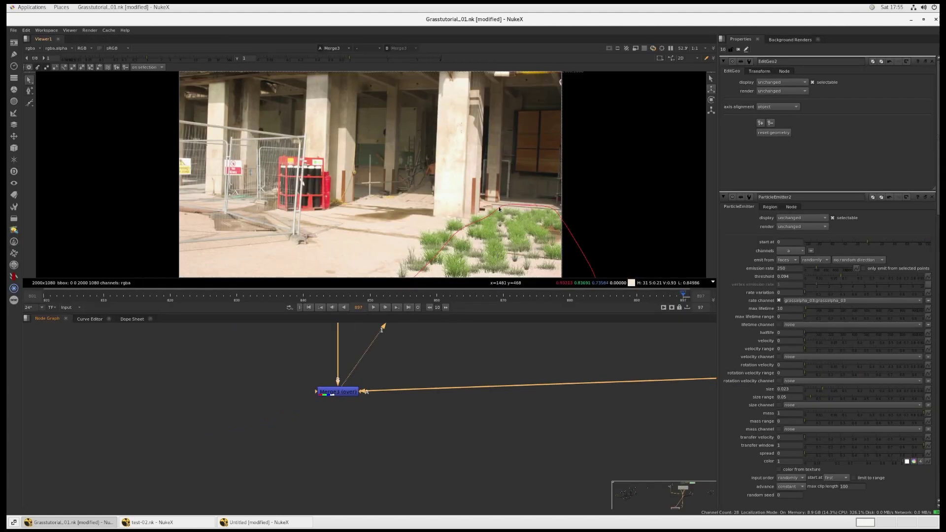
pyautogui.click(373, 308)
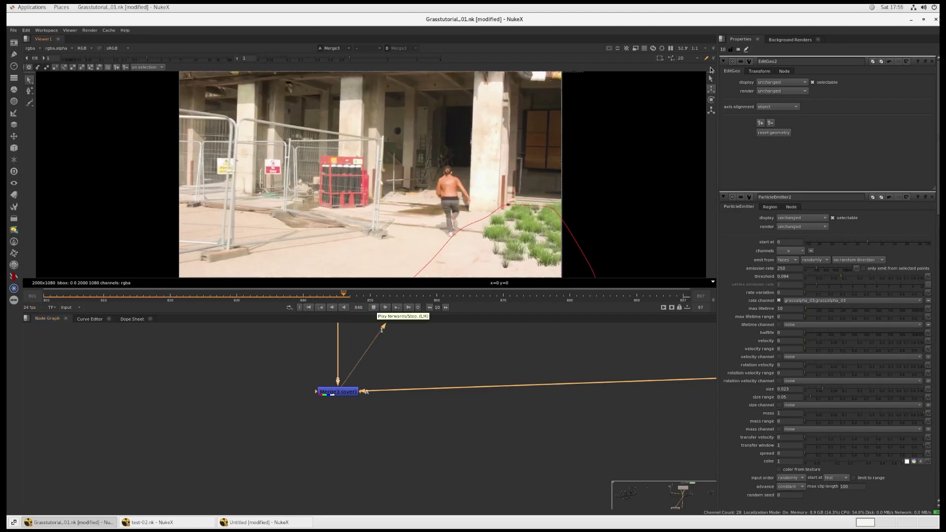
pyautogui.click(384, 307)
# Find the final Crop1 node of the complete grass composite and view its output
pyautogui.moveTo(507, 368); pyautogui.dragTo(619, 420, button='middle')
pyautogui.scroll(-4, 618, 417)
pyautogui.moveTo(626, 349); pyautogui.dragTo(292, 422, button='middle')
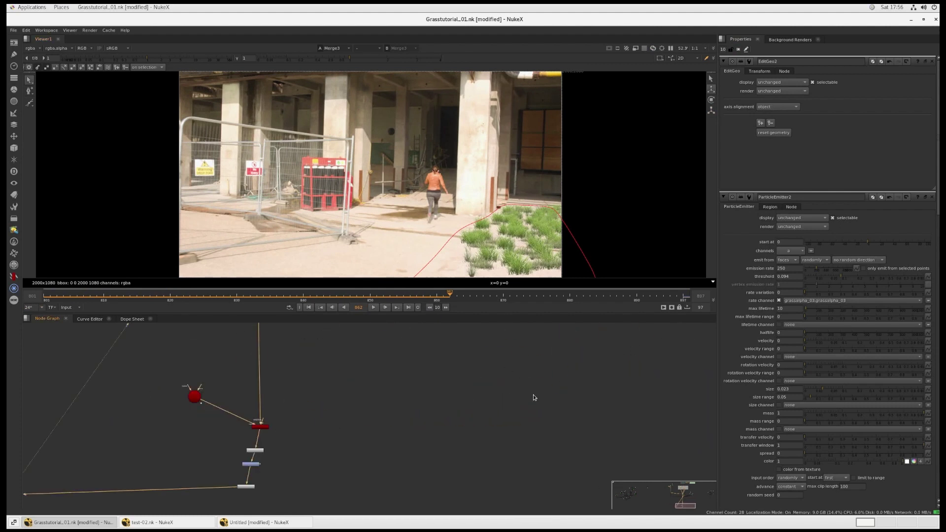
pyautogui.moveTo(533, 395); pyautogui.dragTo(341, 461, button='middle')
pyautogui.moveTo(682, 390); pyautogui.dragTo(546, 464, button='middle')
pyautogui.moveTo(608, 423); pyautogui.dragTo(524, 395, button='middle')
pyautogui.scroll(2, 523, 395)
pyautogui.click(487, 396)
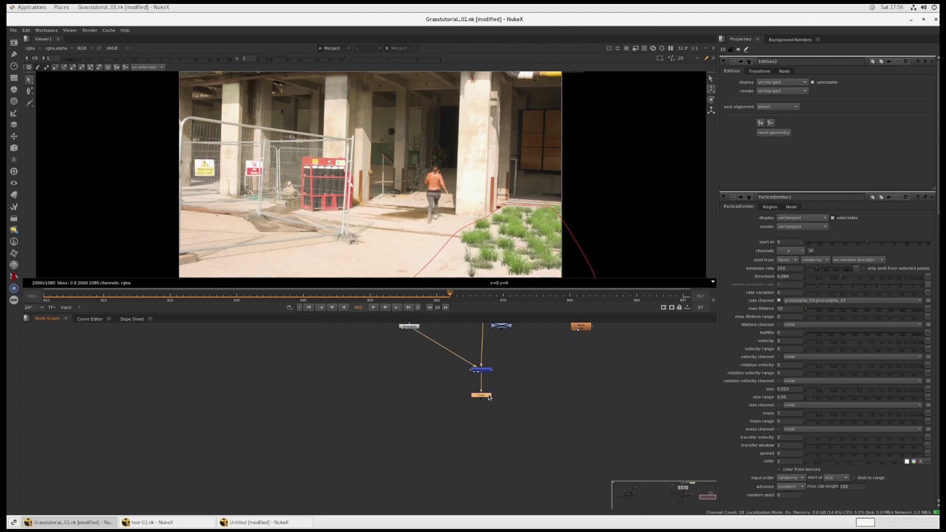
pyautogui.press('1')
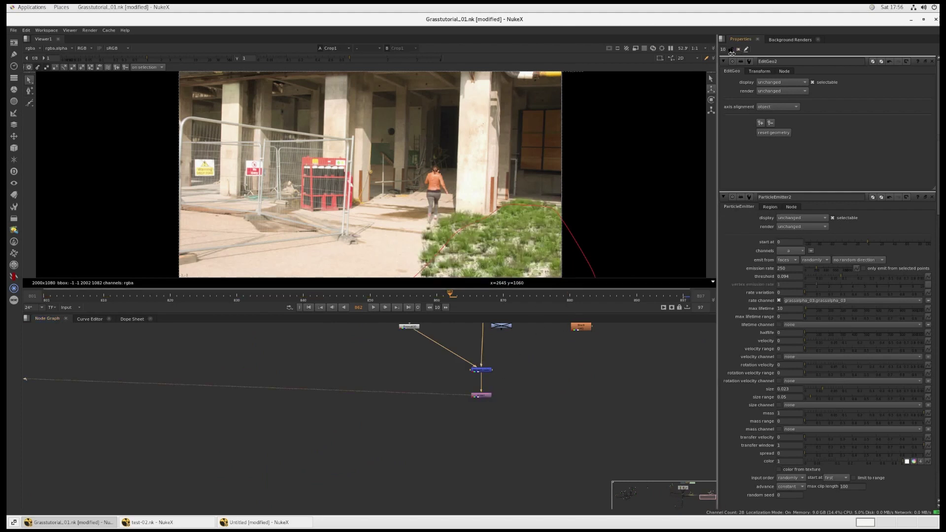
# Close all open node properties and play the Crop1 composite in the maximized viewer
pyautogui.click(740, 54)
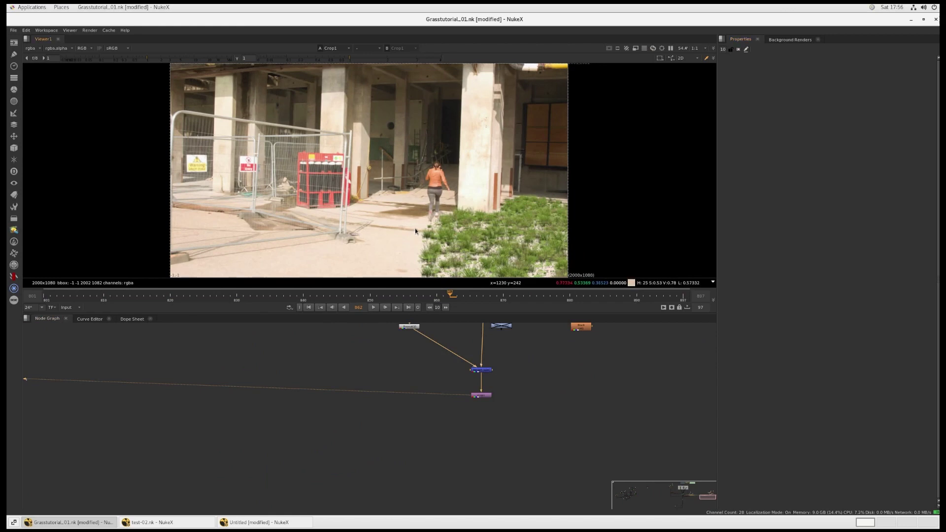
pyautogui.press('space')
pyautogui.click(481, 502)
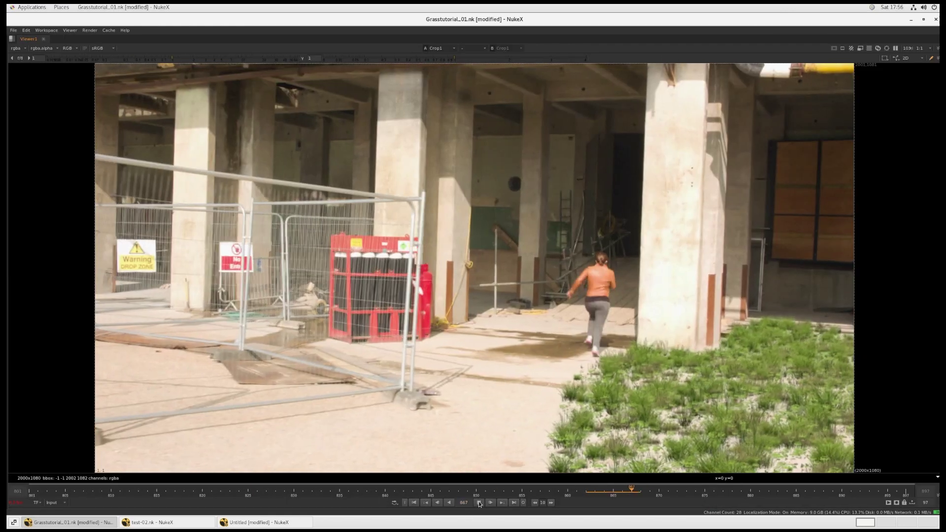